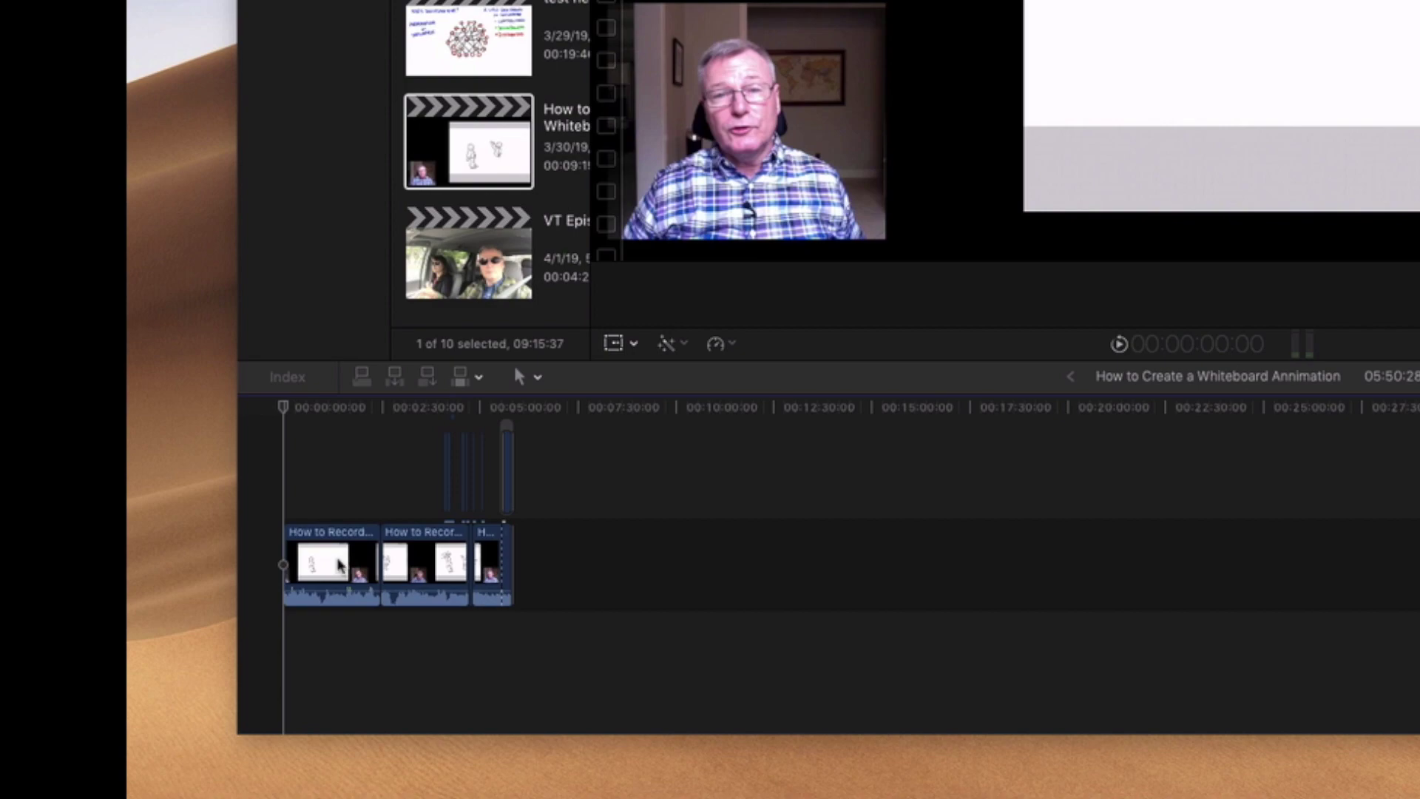
- Detach the audio from the whiteboard clips and delete it together with the extra connected clips and the footage at the end
right_click(341, 566)
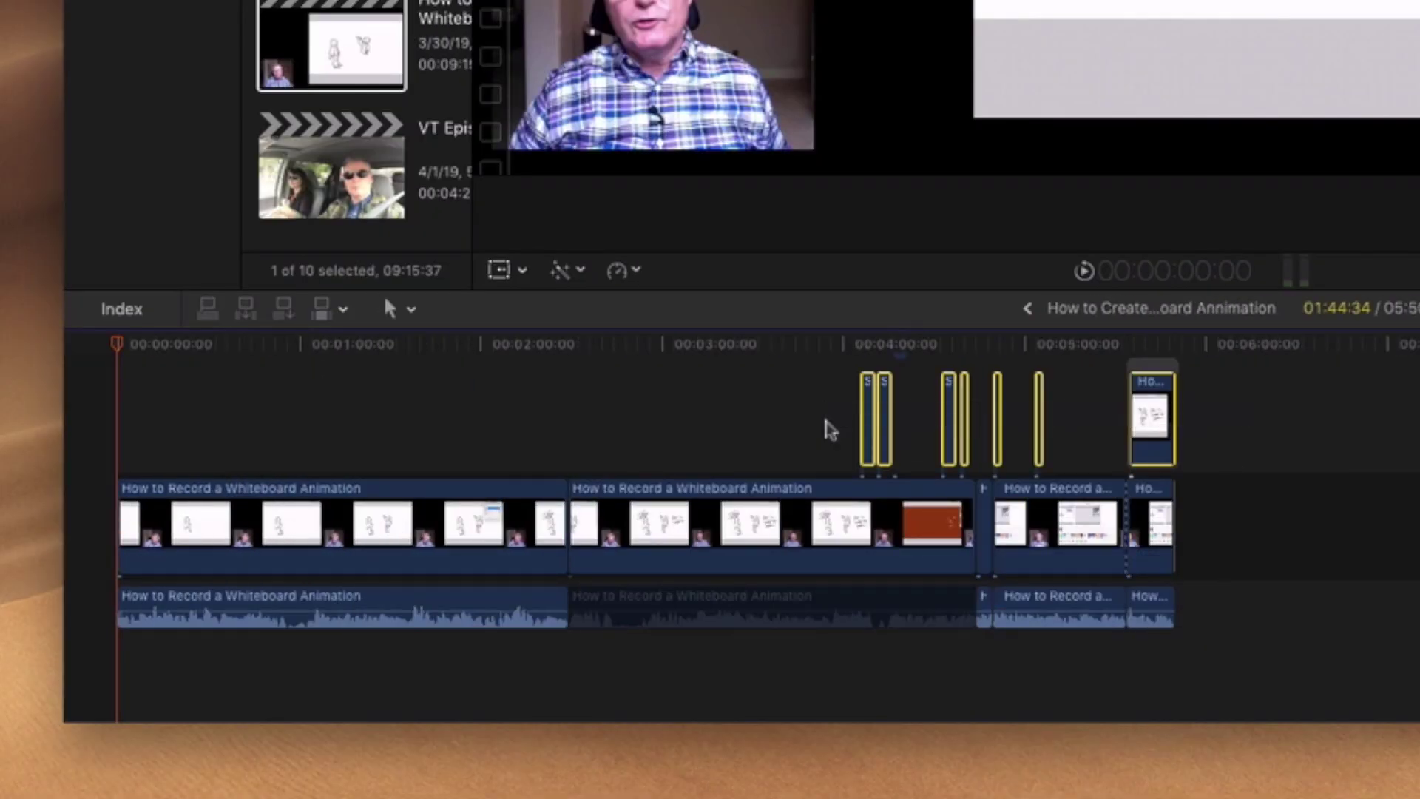
key(Delete)
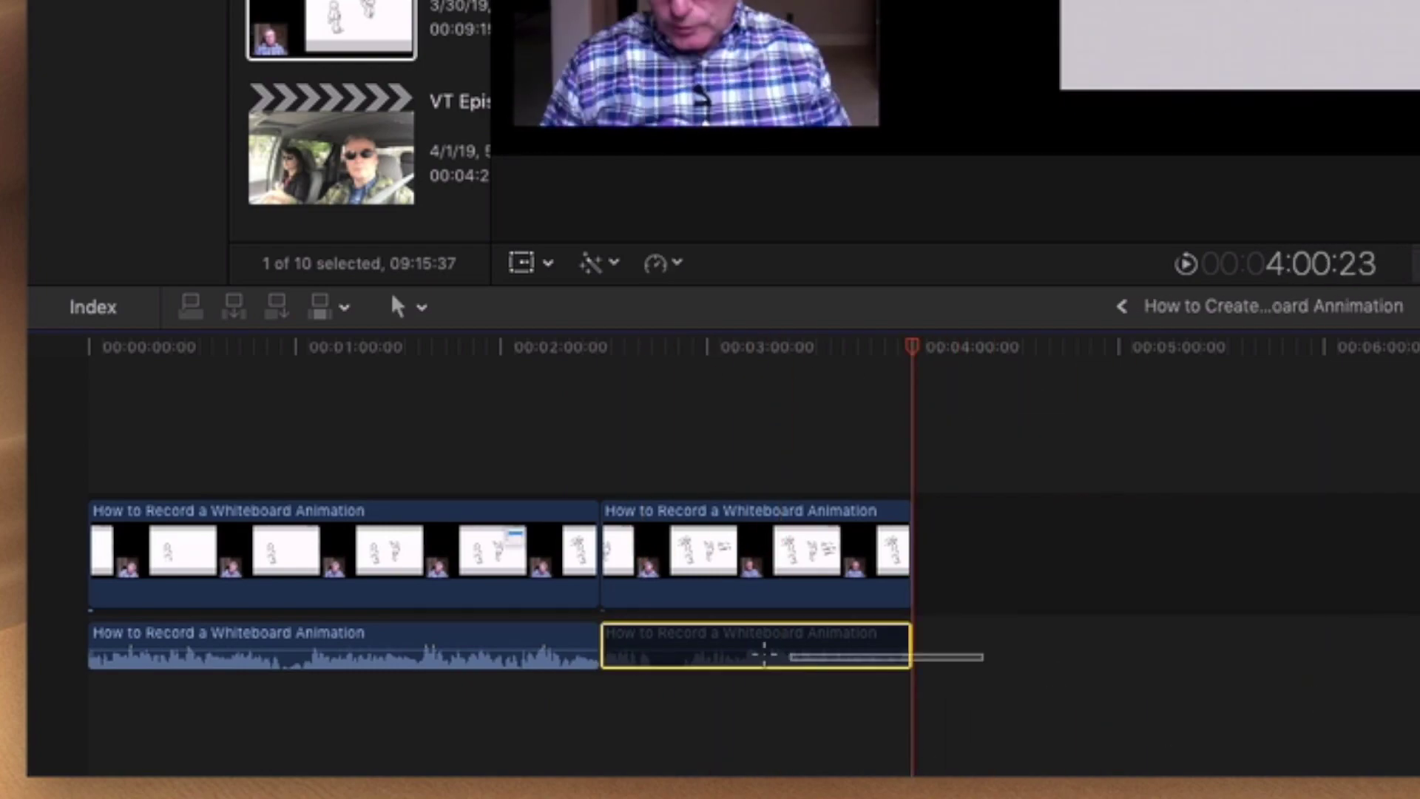
key(super+z)
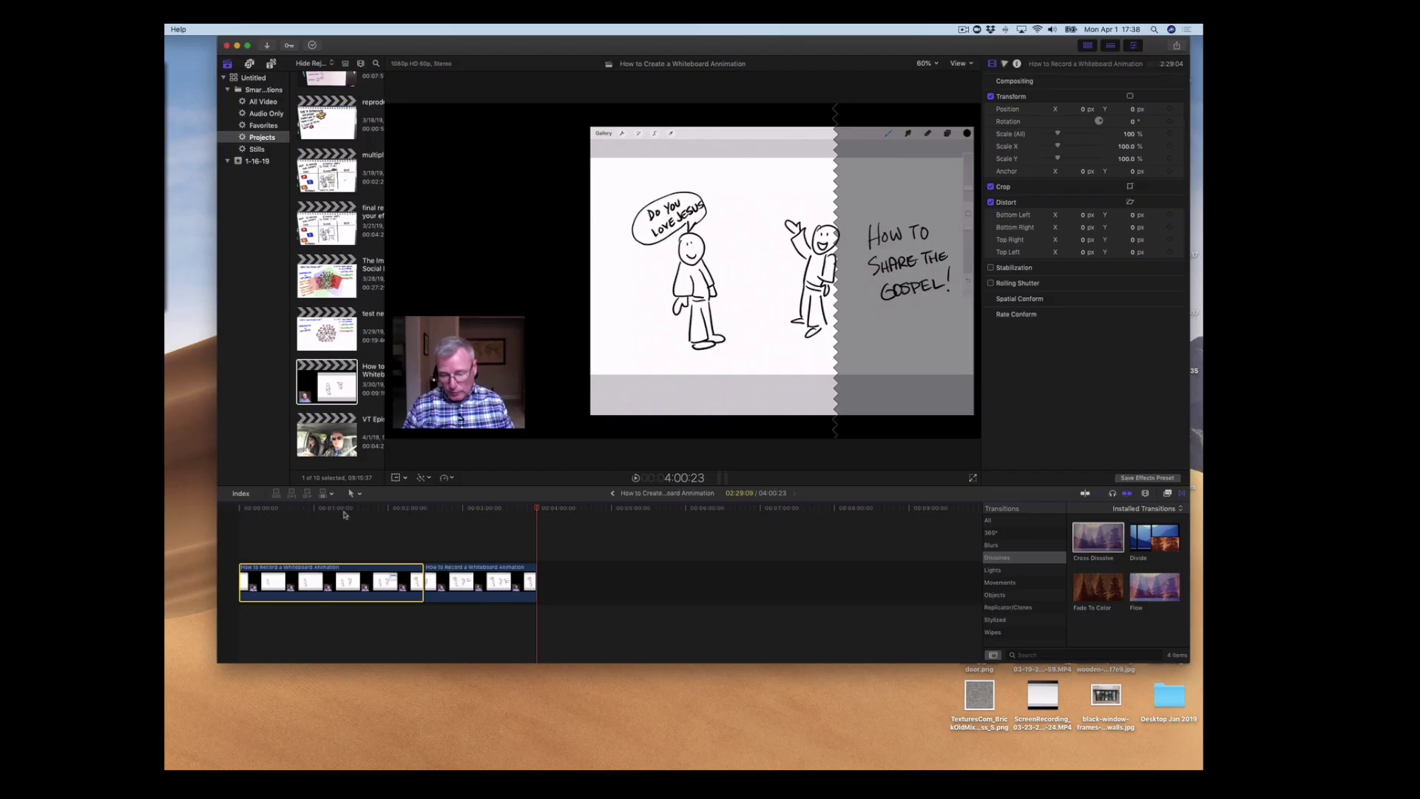
- Scale the video clip to 162.65% and shift it to X -484 px so the whiteboard drawing fills the frame, with the viewer at 25%
click(341, 510)
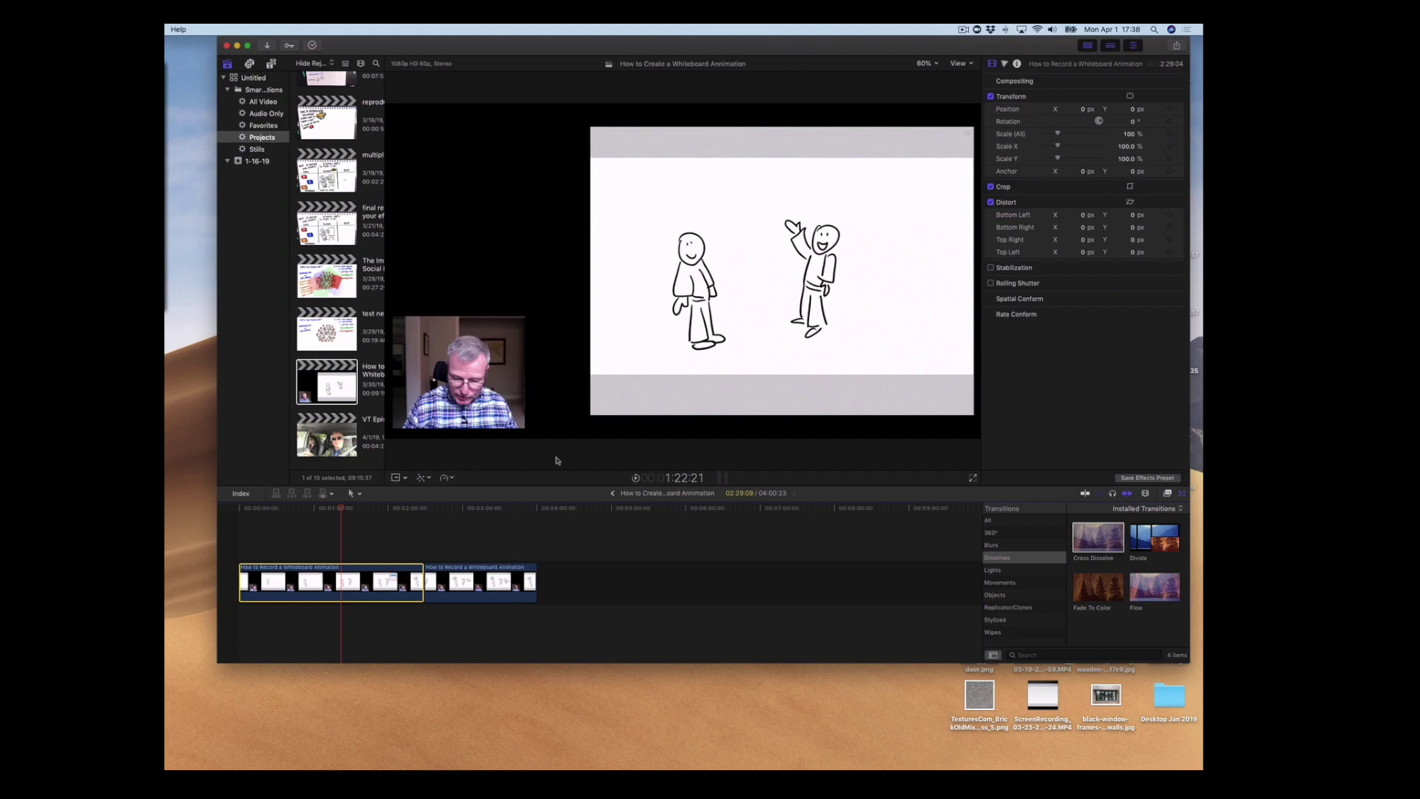
click(395, 479)
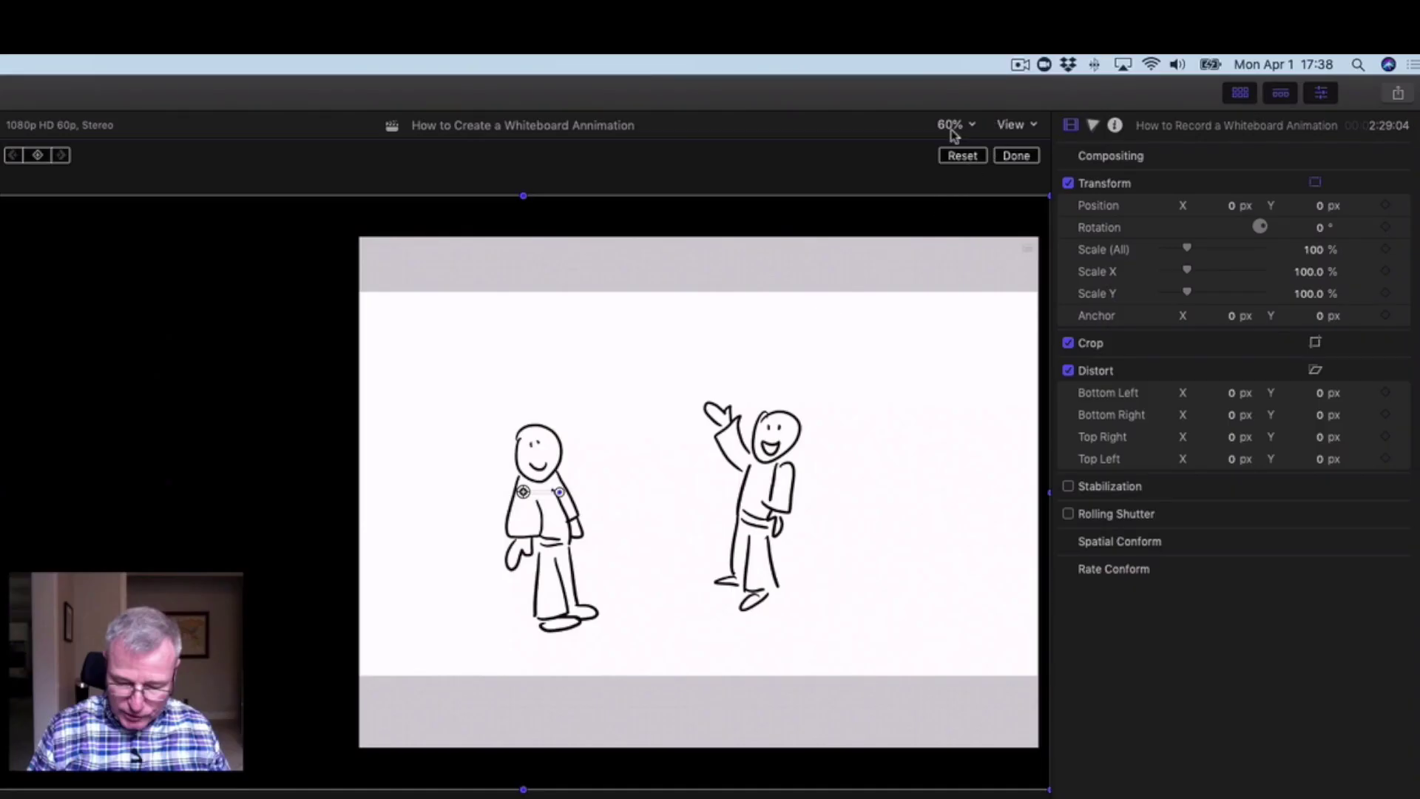
click(923, 64)
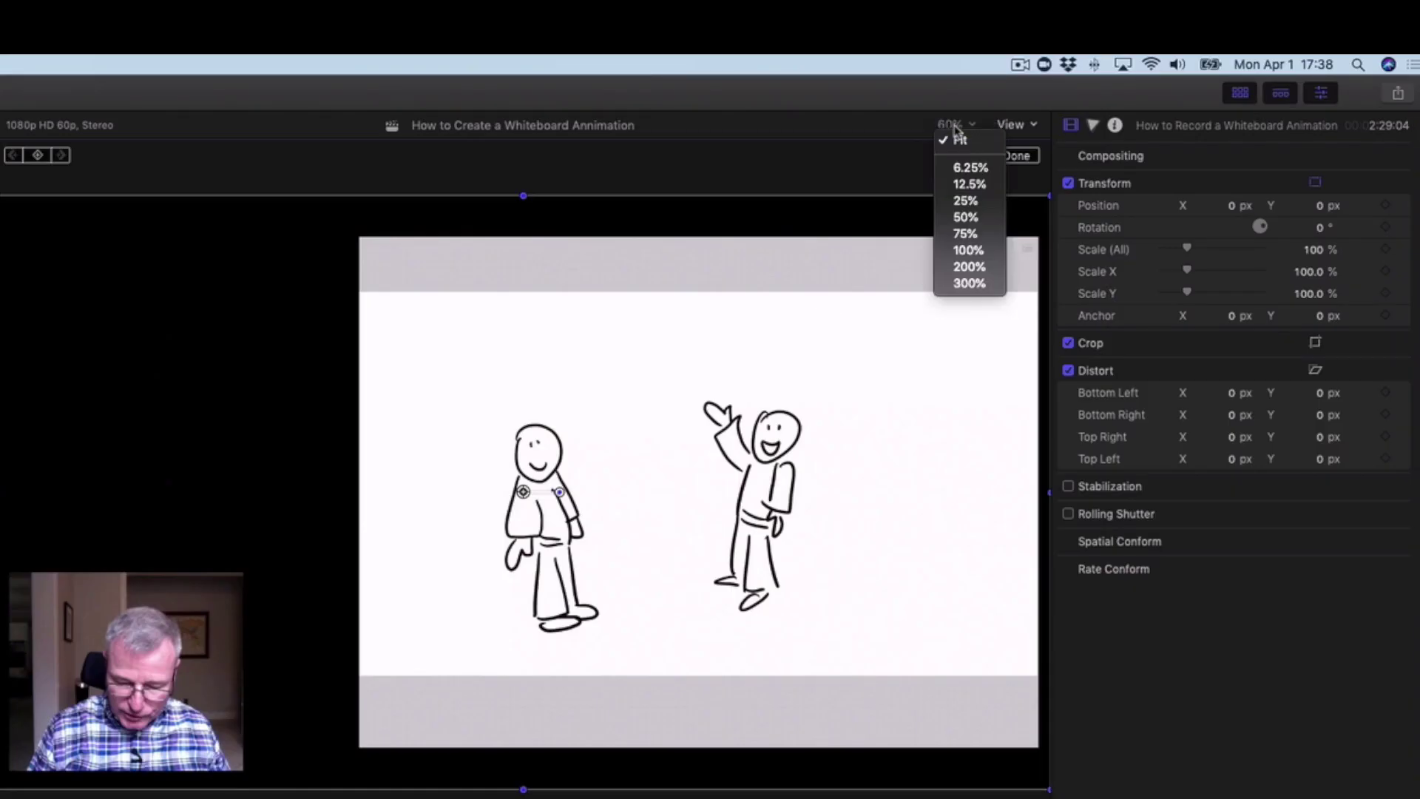
click(969, 201)
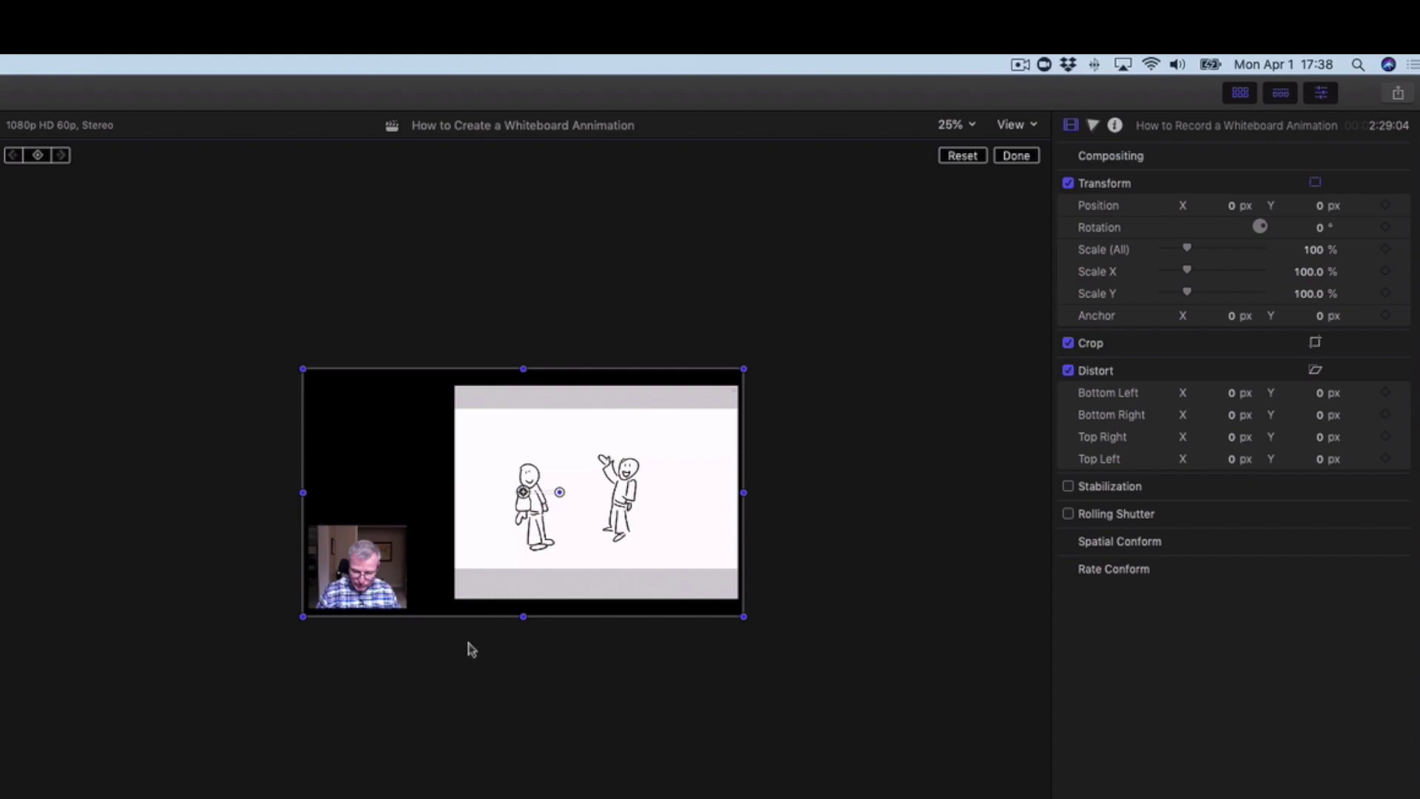
drag(303, 617, 165, 693)
drag(523, 491, 411, 492)
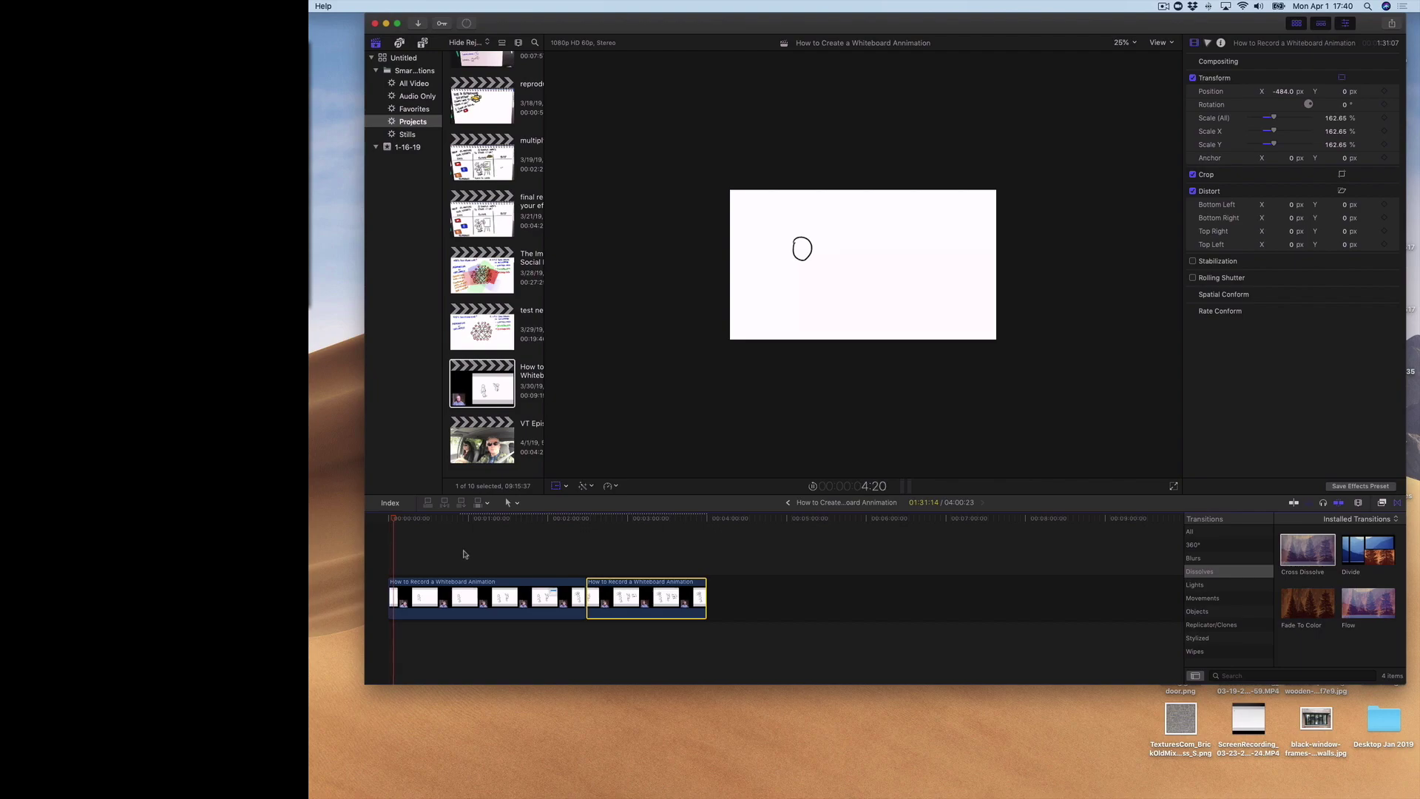
- Cut the first clip at about 0:47 and 0:53 and delete the section between that shows the on-screen menu
drag(394, 520, 452, 522)
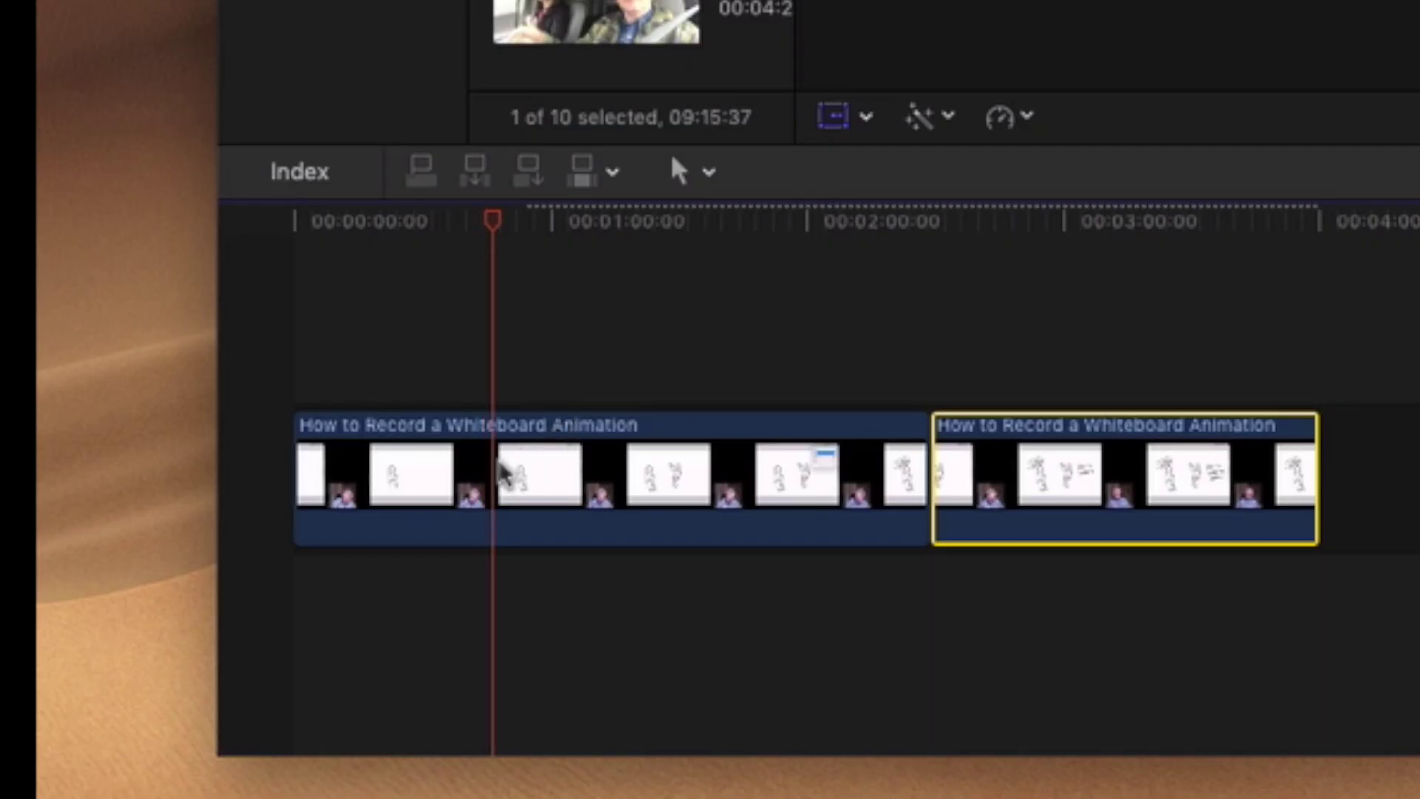
click(497, 479)
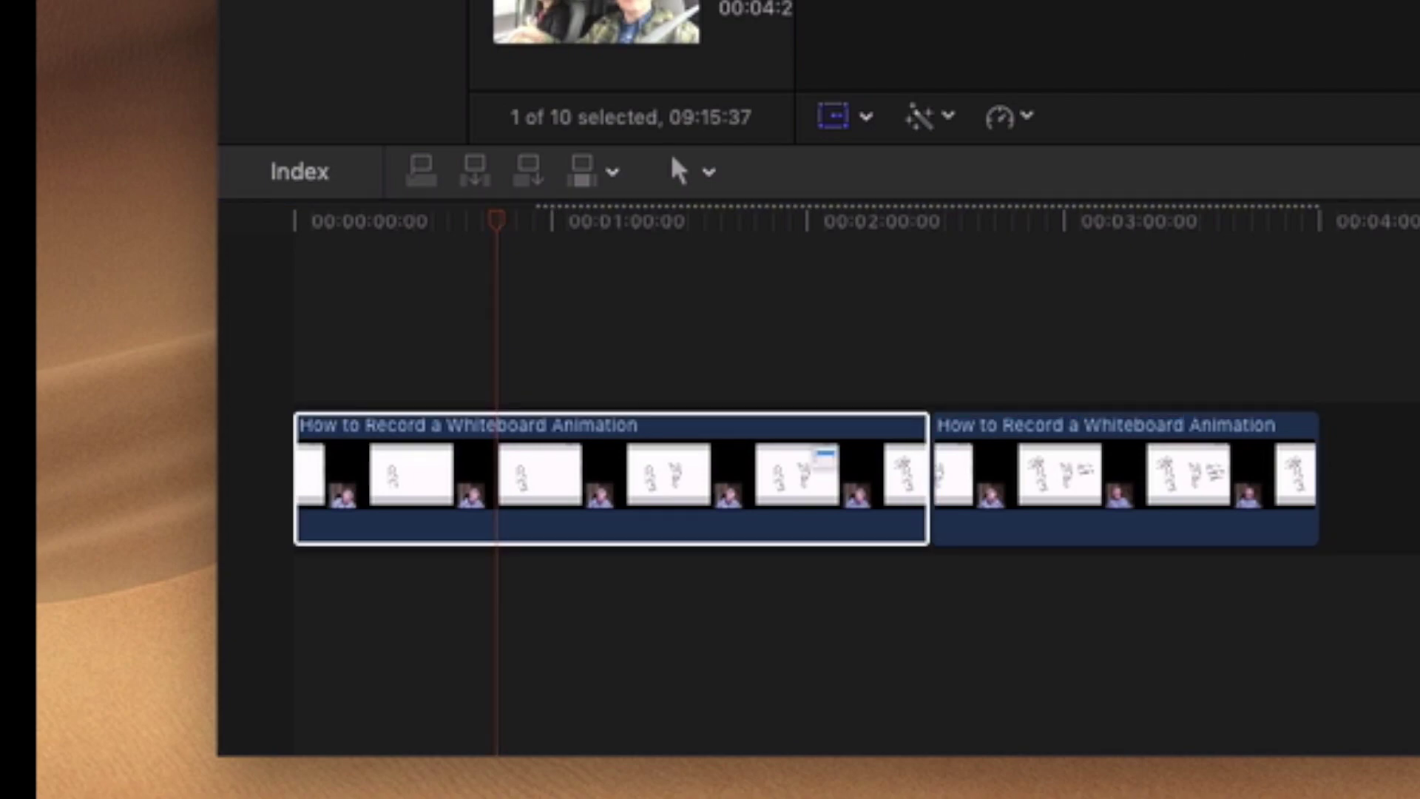
key(z)
click(491, 491)
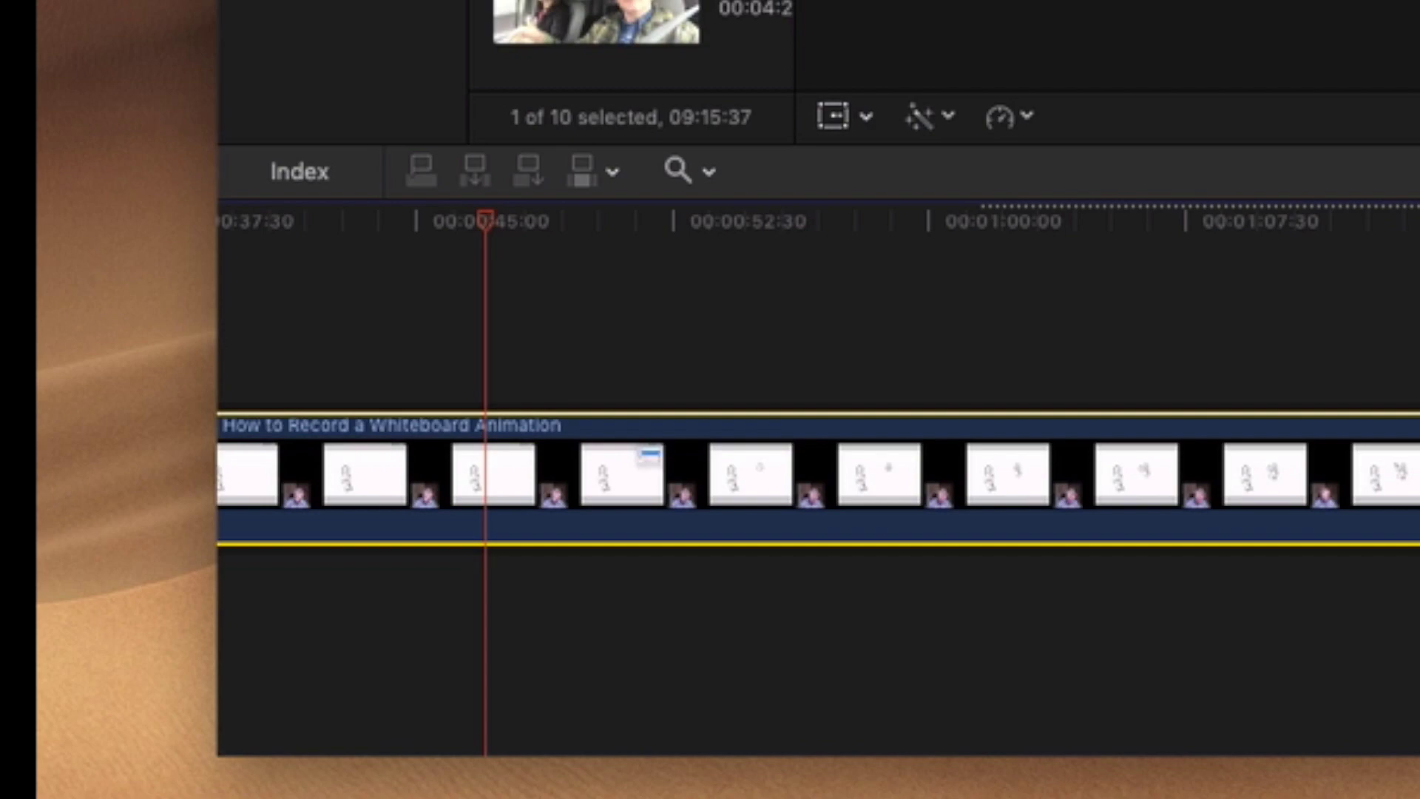
key(b)
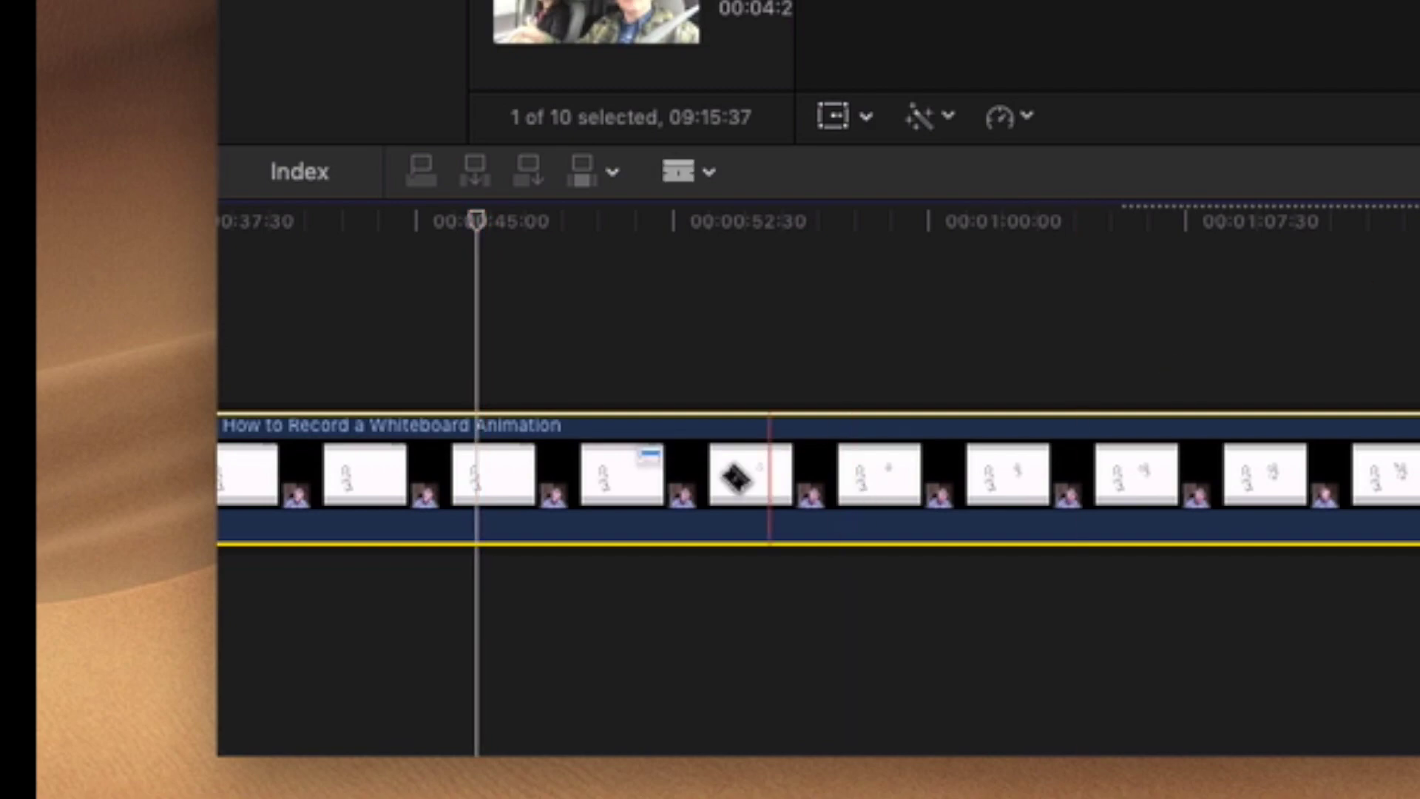
click(477, 484)
drag(476, 220, 690, 234)
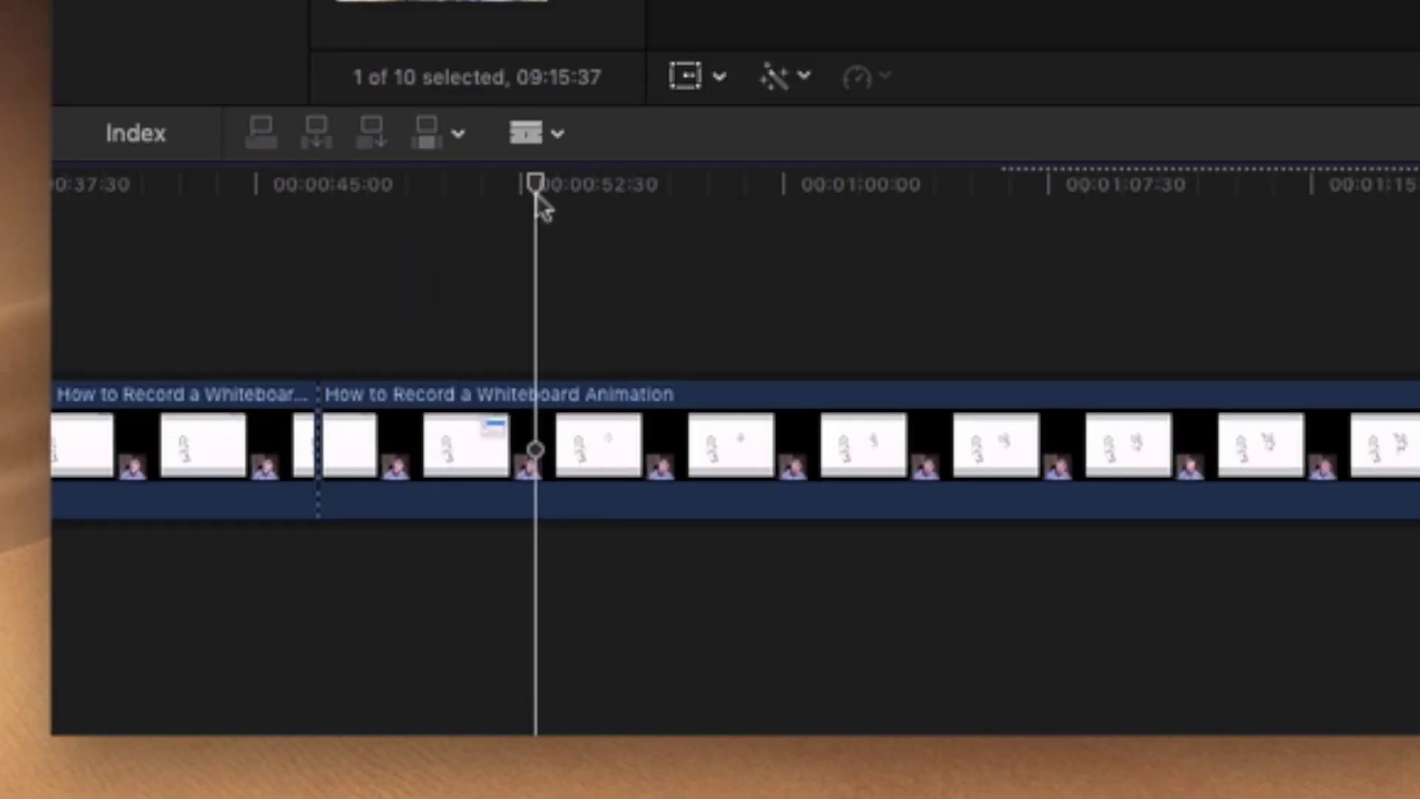
click(535, 444)
key(a)
click(469, 444)
key(Delete)
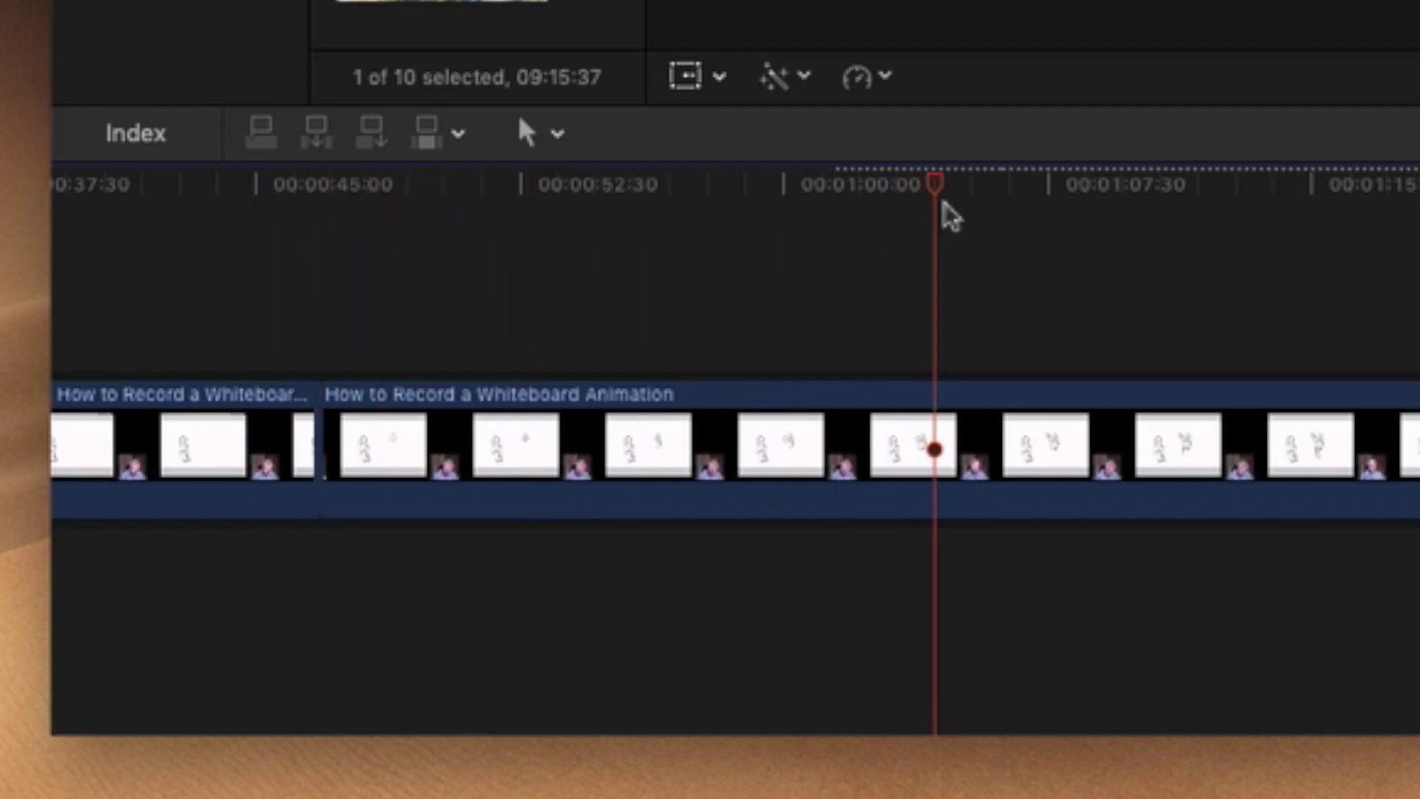
- Cut the footage at about 1:43 and 1:52 and delete the section between the two cuts
scroll(786, 222, right, 15)
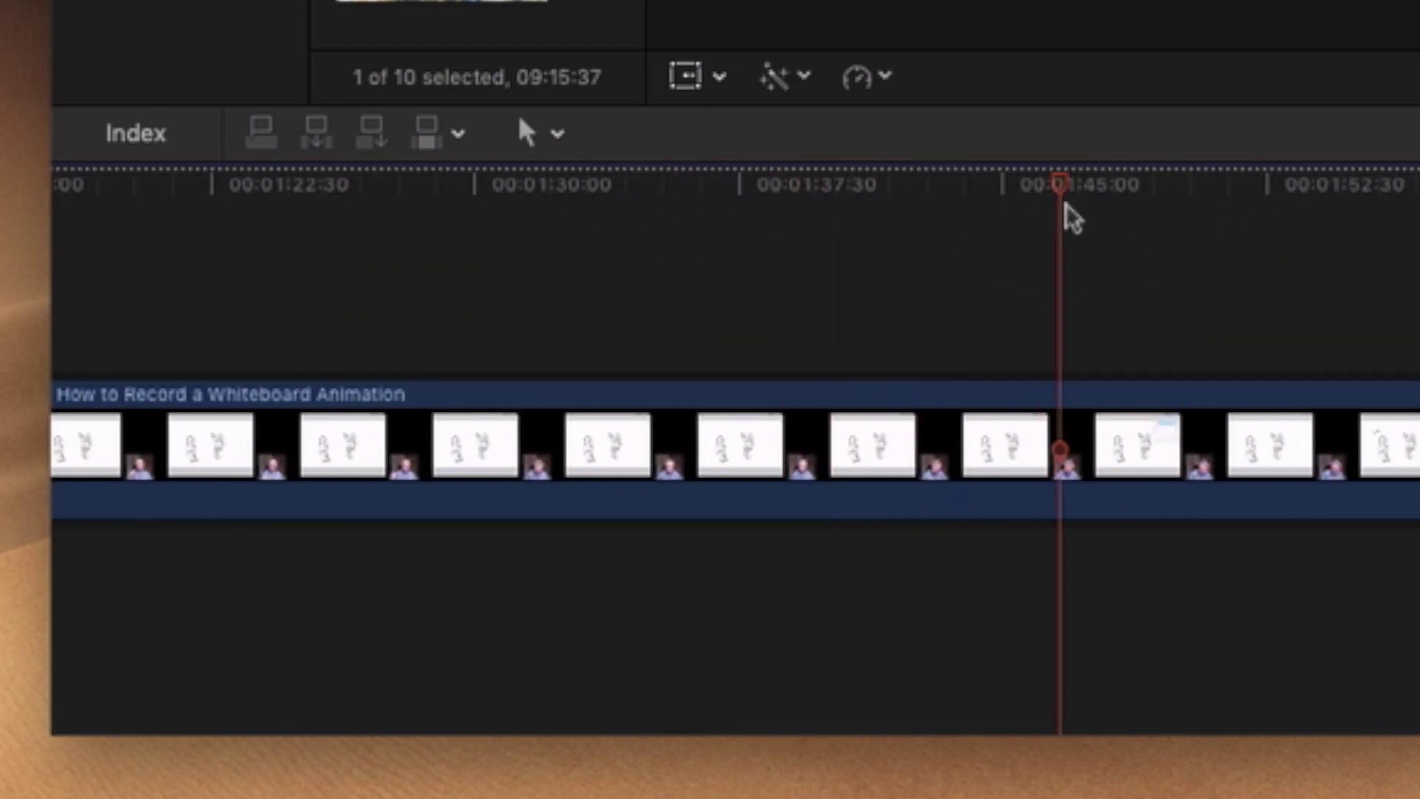
key(b)
key(super+b)
drag(941, 197, 1248, 199)
key(super+b)
key(a)
click(1102, 488)
key(Delete)
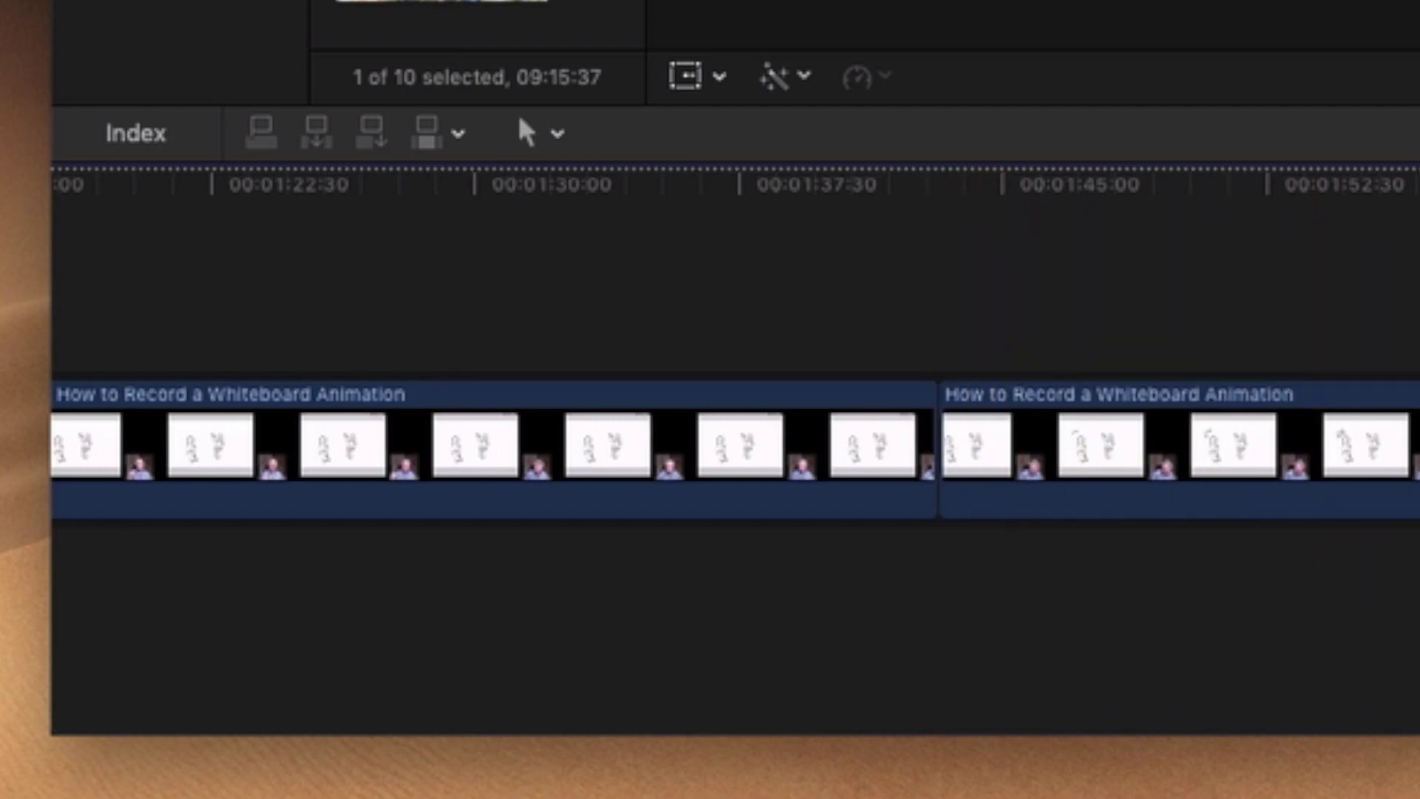
- Cut the clip at about 2:19 and 2:25 and delete the section with the pop-up window
scroll(725, 209, right, 18)
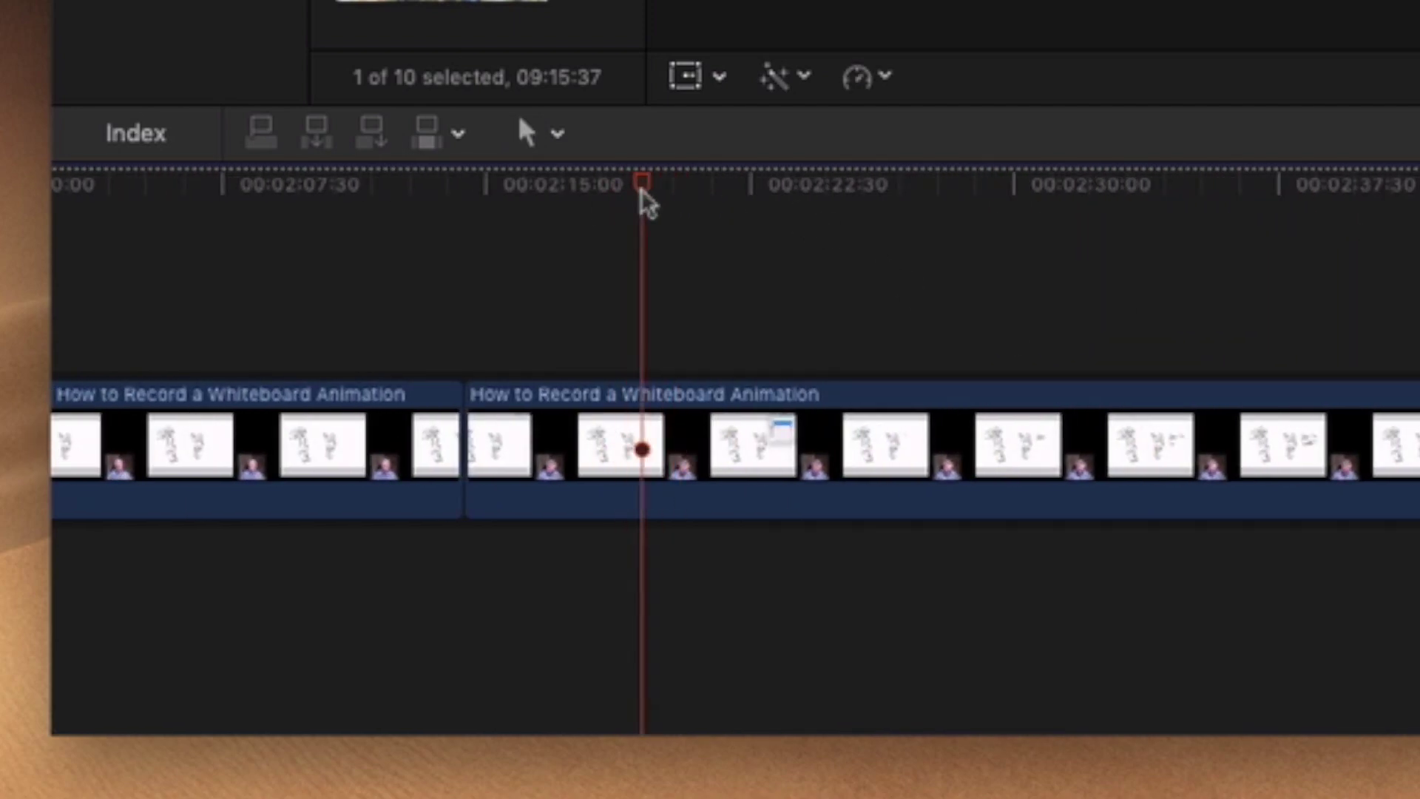
key(super+b)
key(super+b)
click(782, 431)
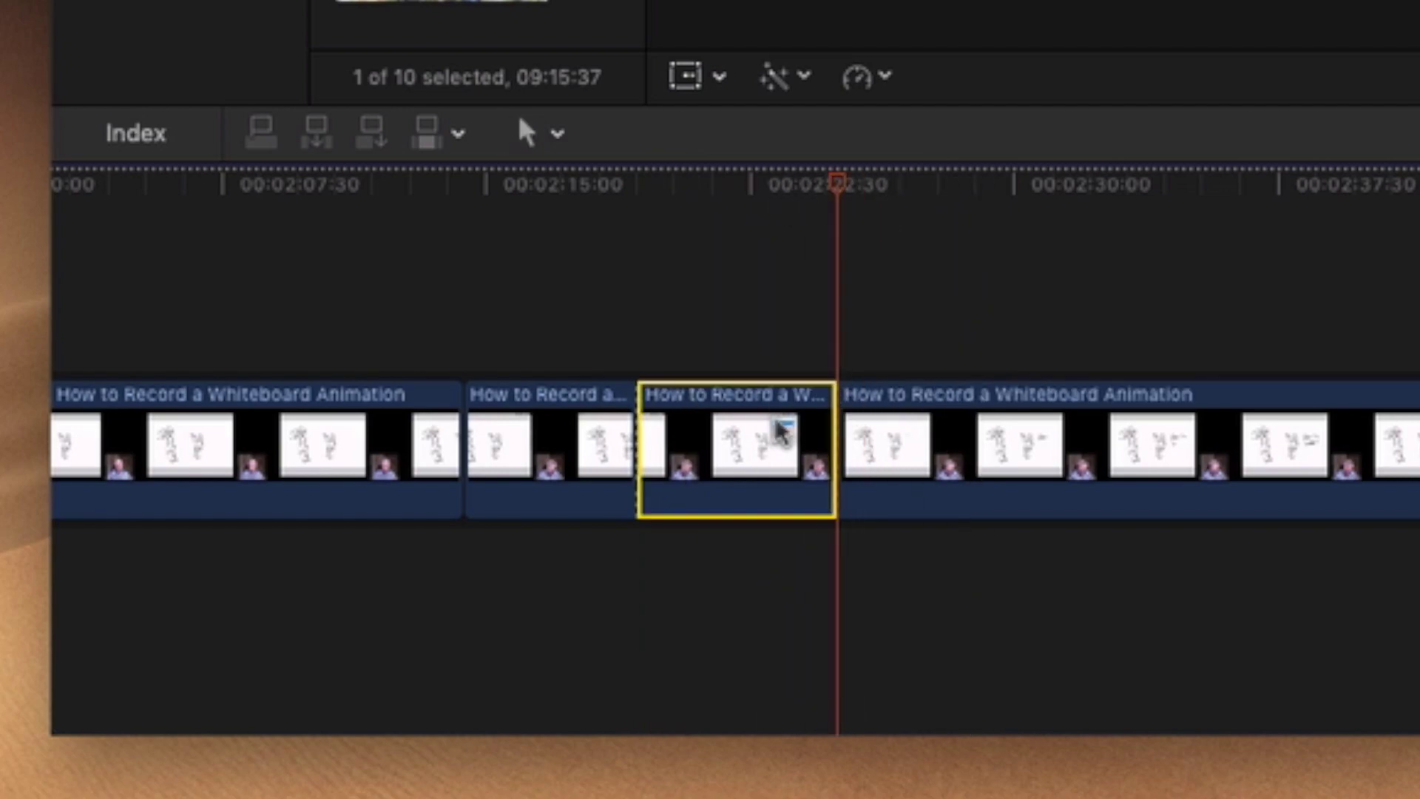
key(Delete)
- Trim the unneeded end of the last clip so the project finishes at 2:54:35
scroll(1072, 207, right, 14)
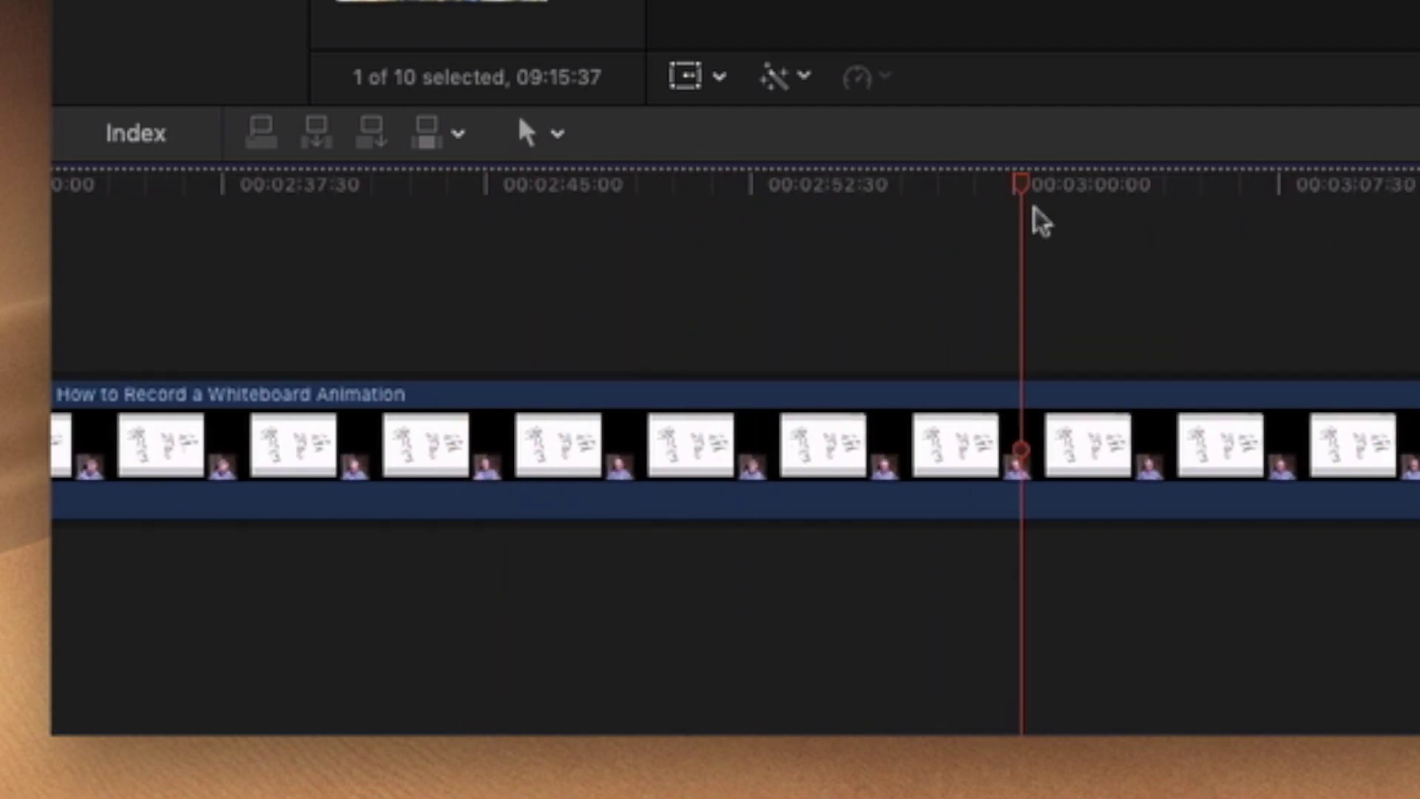
key(b)
click(817, 428)
- Play the trimmed project from the beginning to review the drawing sequence
scroll(1028, 462, left, 20)
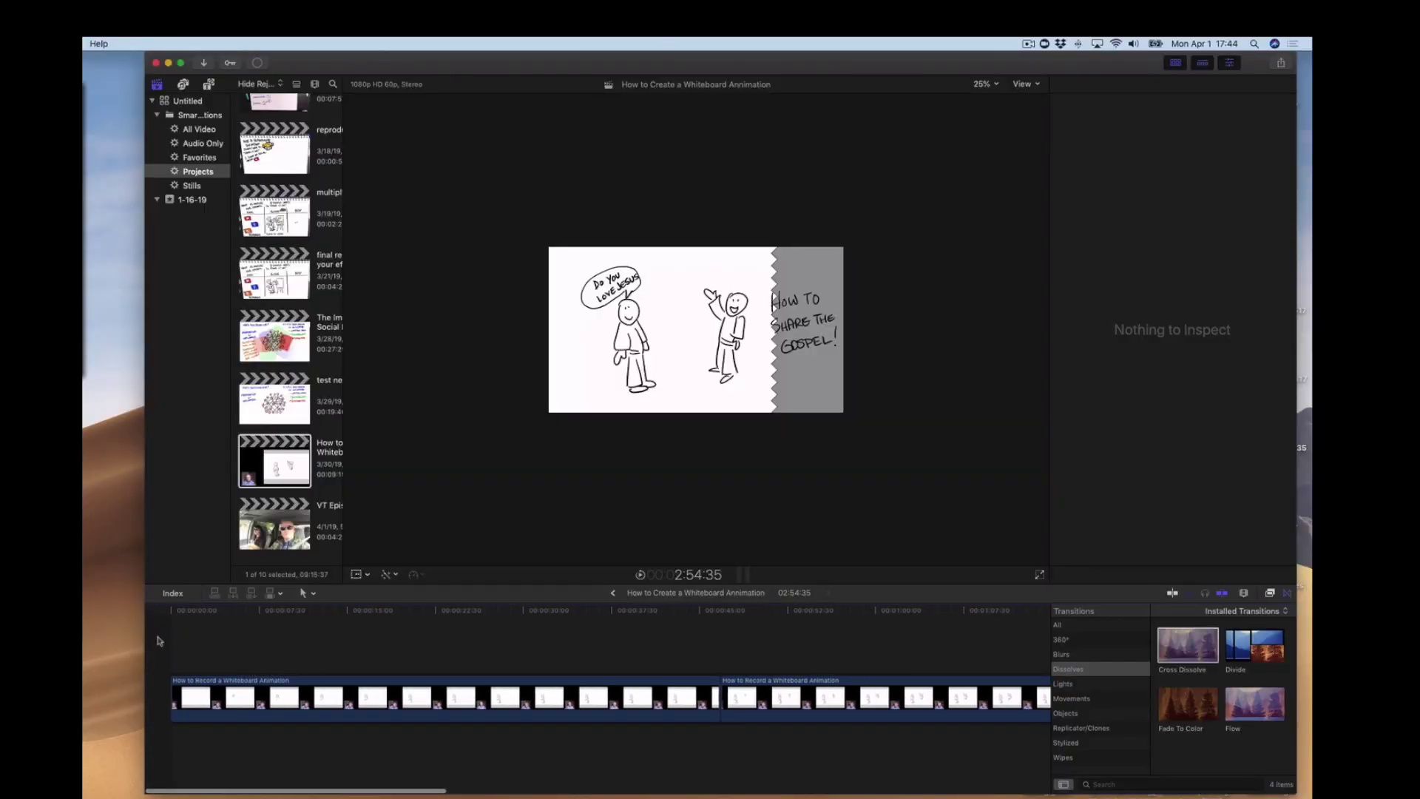
click(170, 642)
key(space)
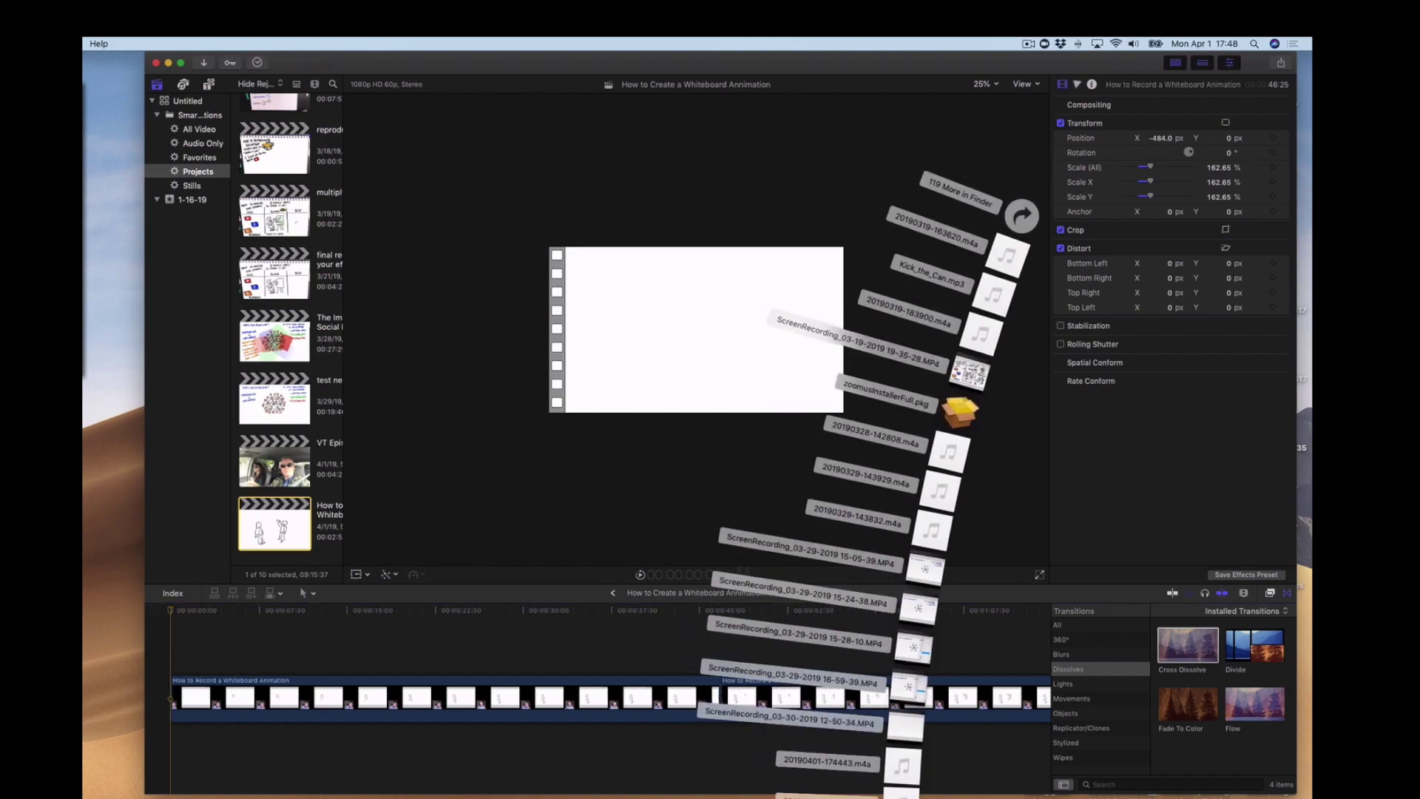
key(Escape)
drag(688, 788, 167, 737)
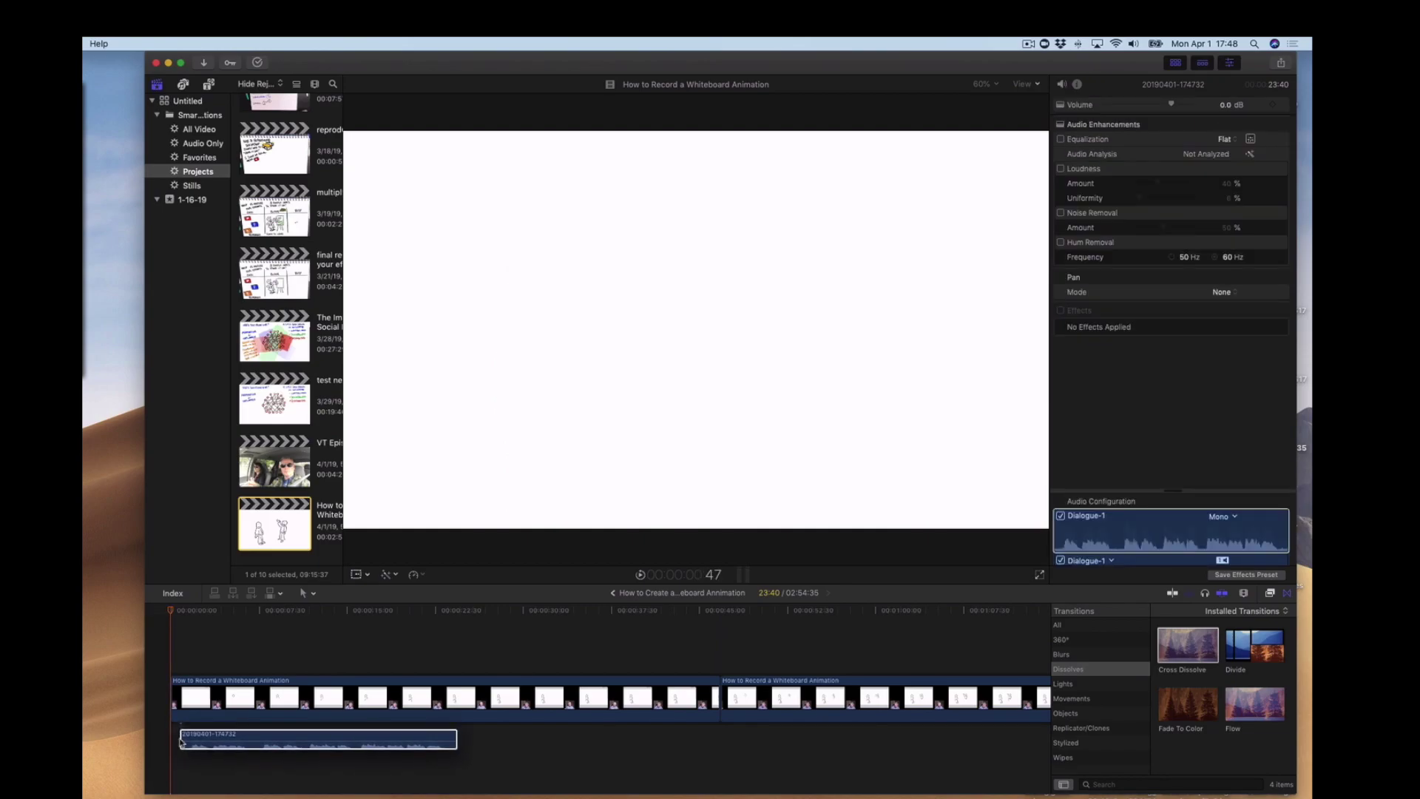
key(b)
click(227, 738)
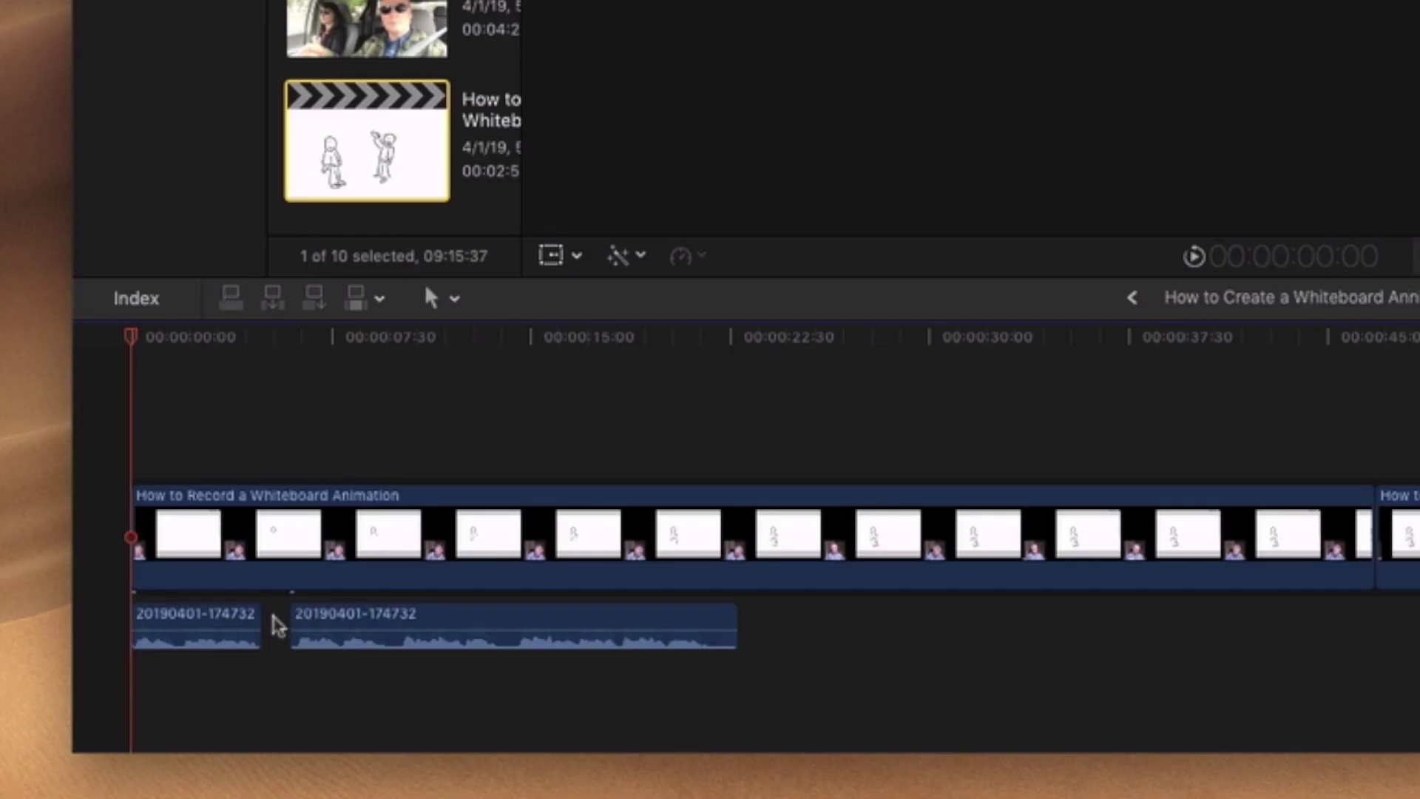
- Close the gap before the second narration phrase and split the recording again at about 0:13, making three segments
drag(272, 624, 340, 625)
click(475, 620)
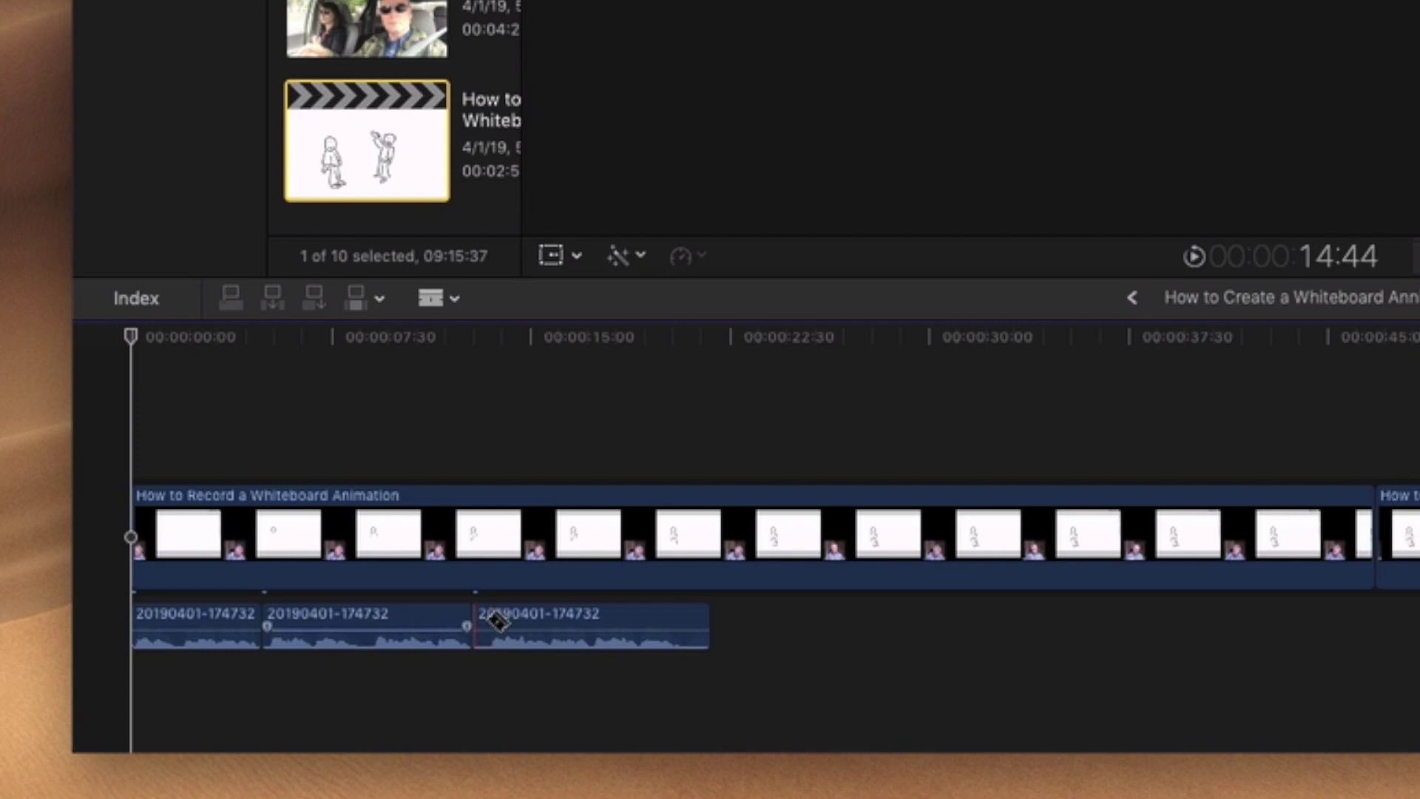
key(a)
click(562, 624)
click(333, 625)
click(556, 614)
- Retime the first video clip to about 926% so it matches the length of the first narration segment
click(1105, 580)
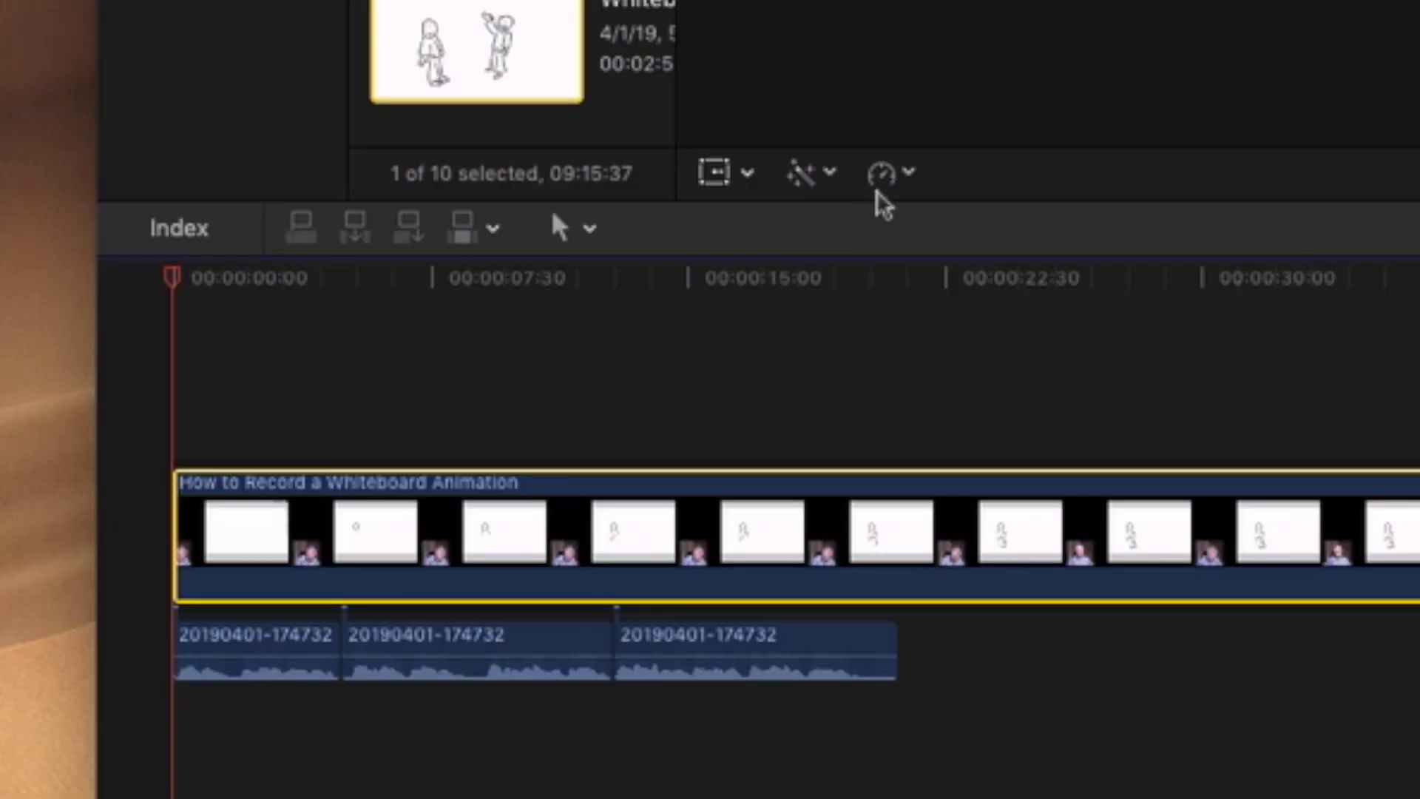
click(883, 183)
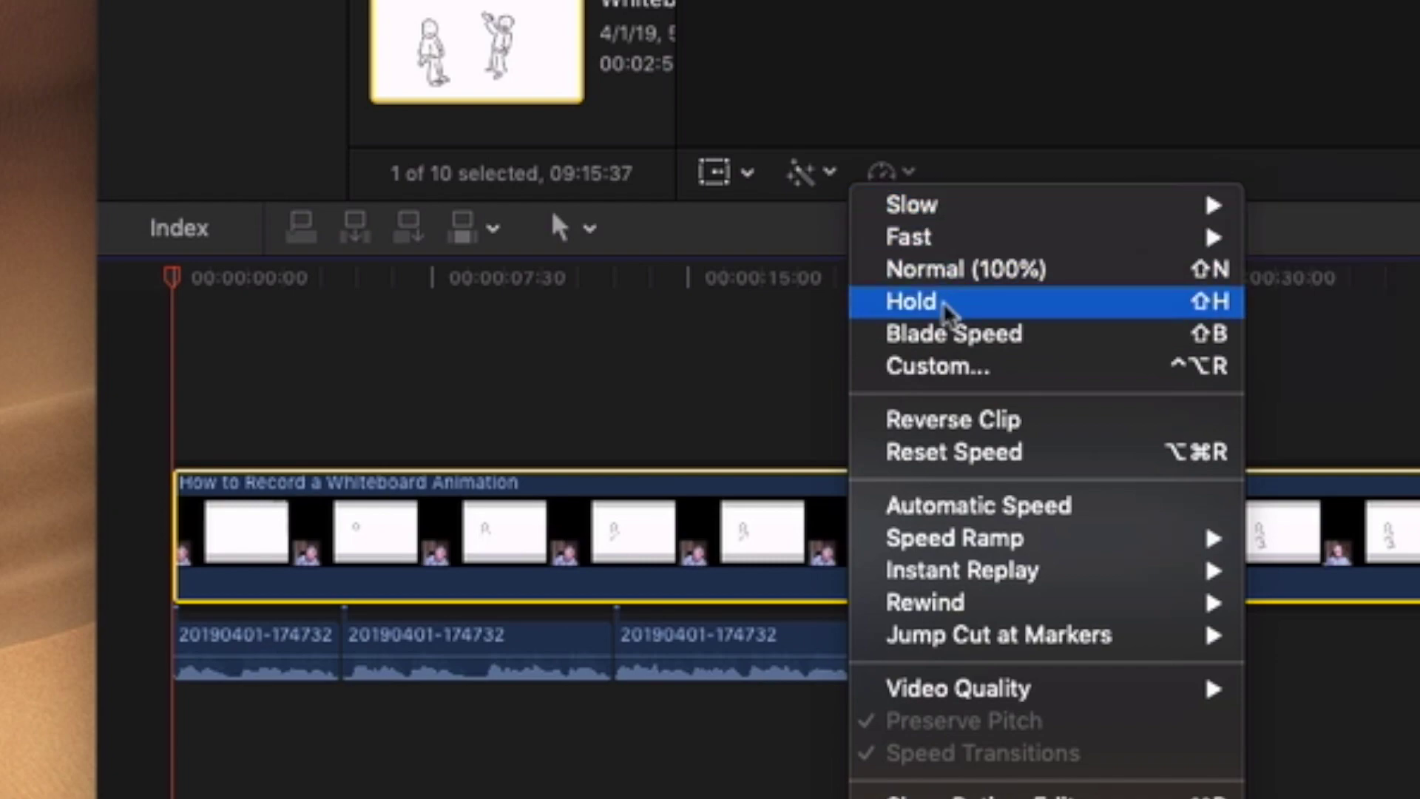
click(957, 367)
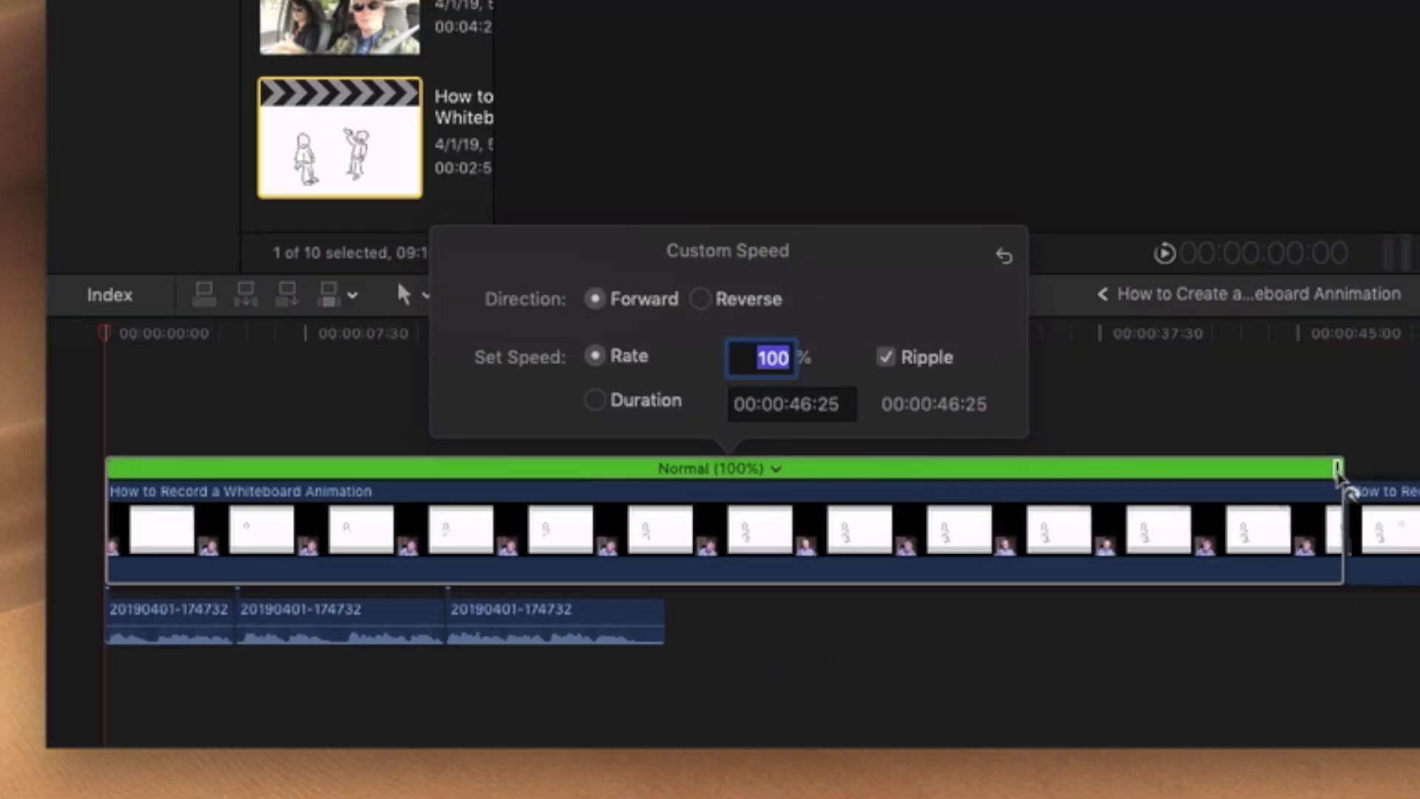
drag(1342, 470, 708, 621)
- Space out the second and third narration segments and fine-tune the first clip's speed to 945%, ending it at 4:54
click(234, 621)
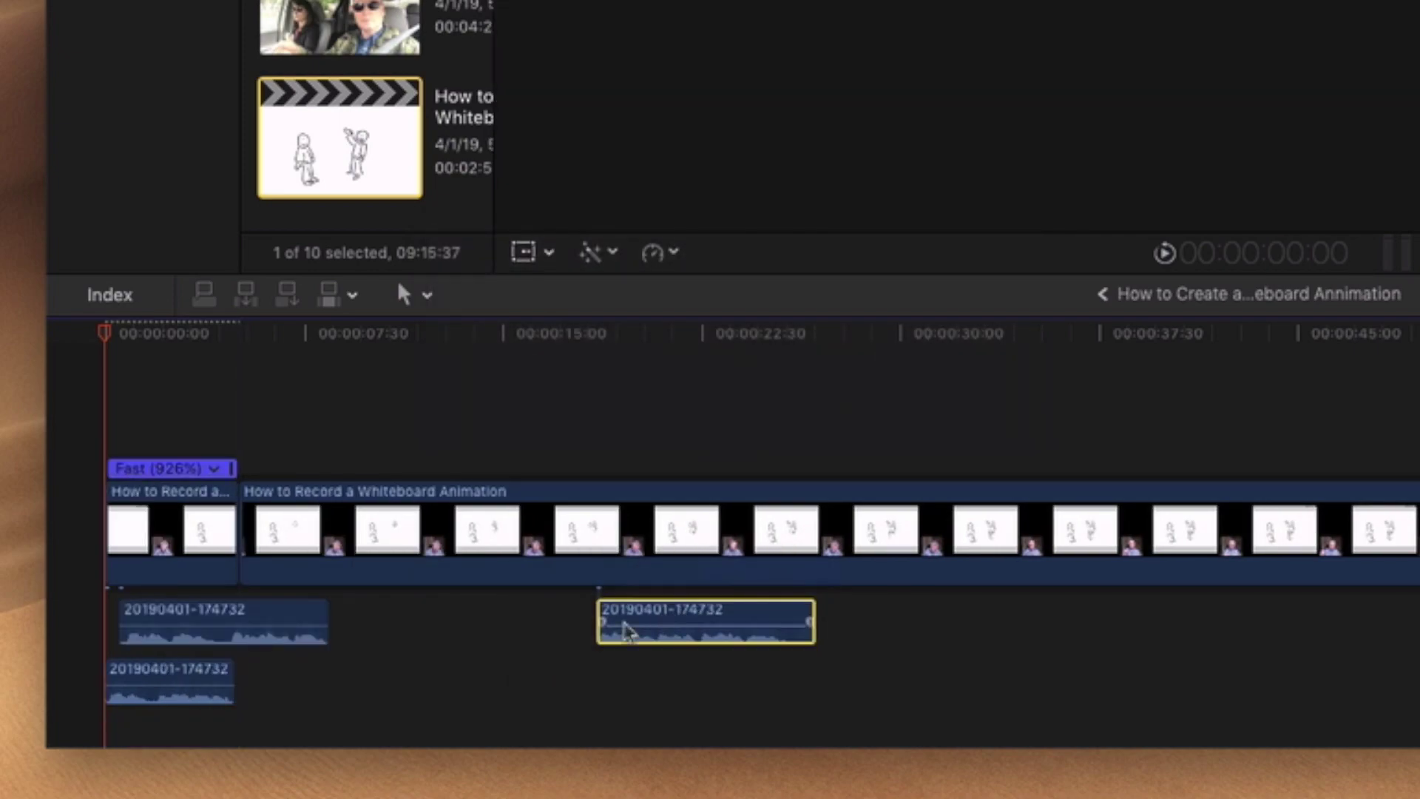
drag(268, 625, 464, 625)
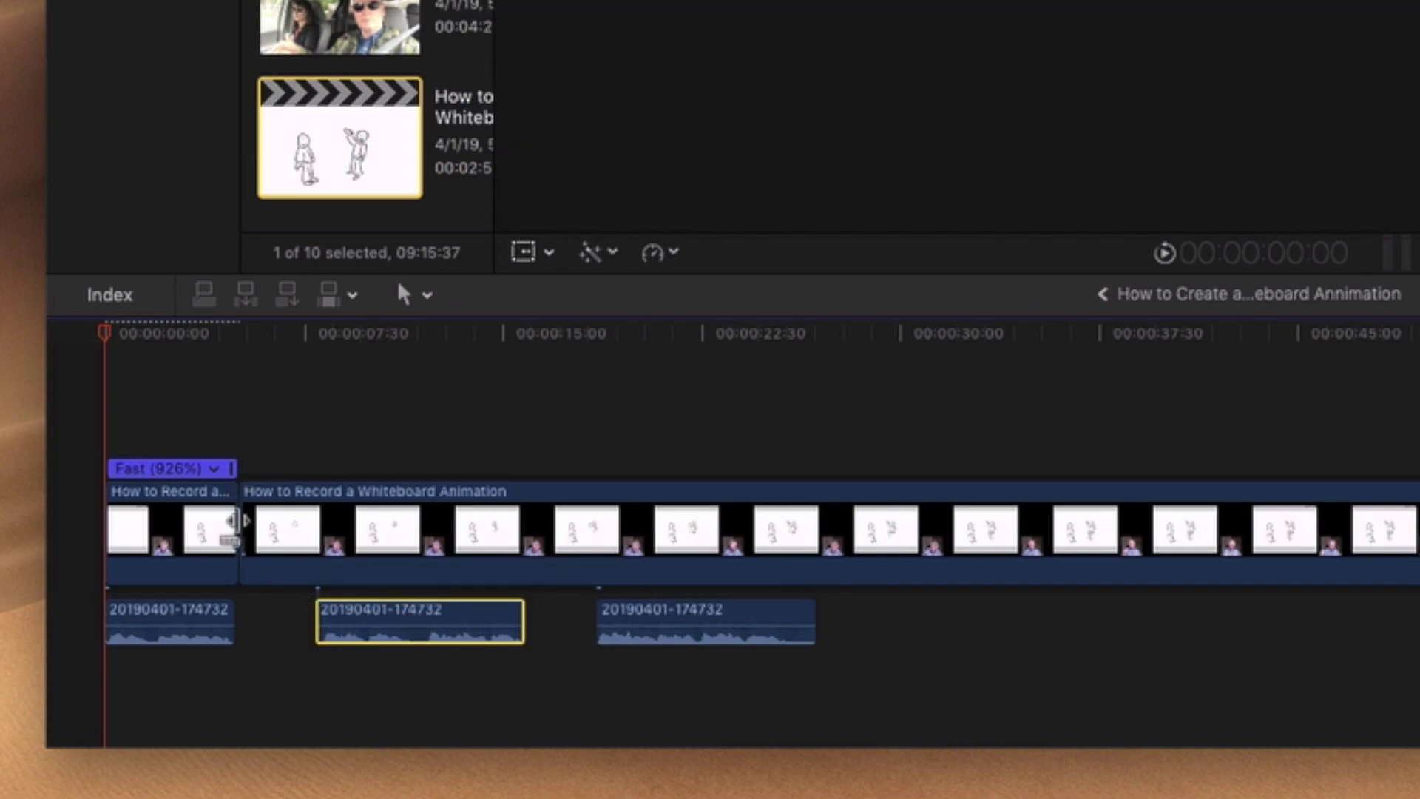
click(234, 337)
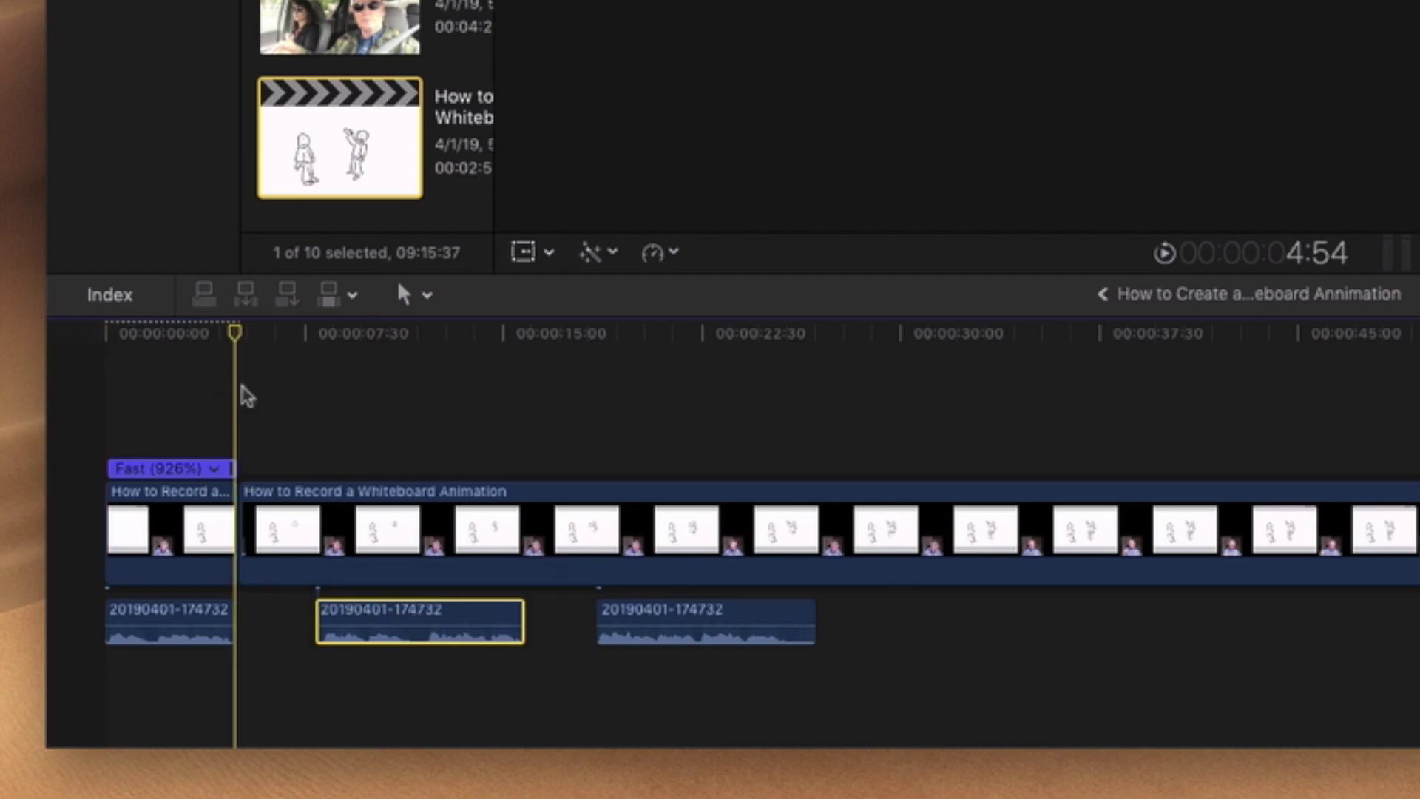
click(235, 472)
drag(232, 470, 230, 474)
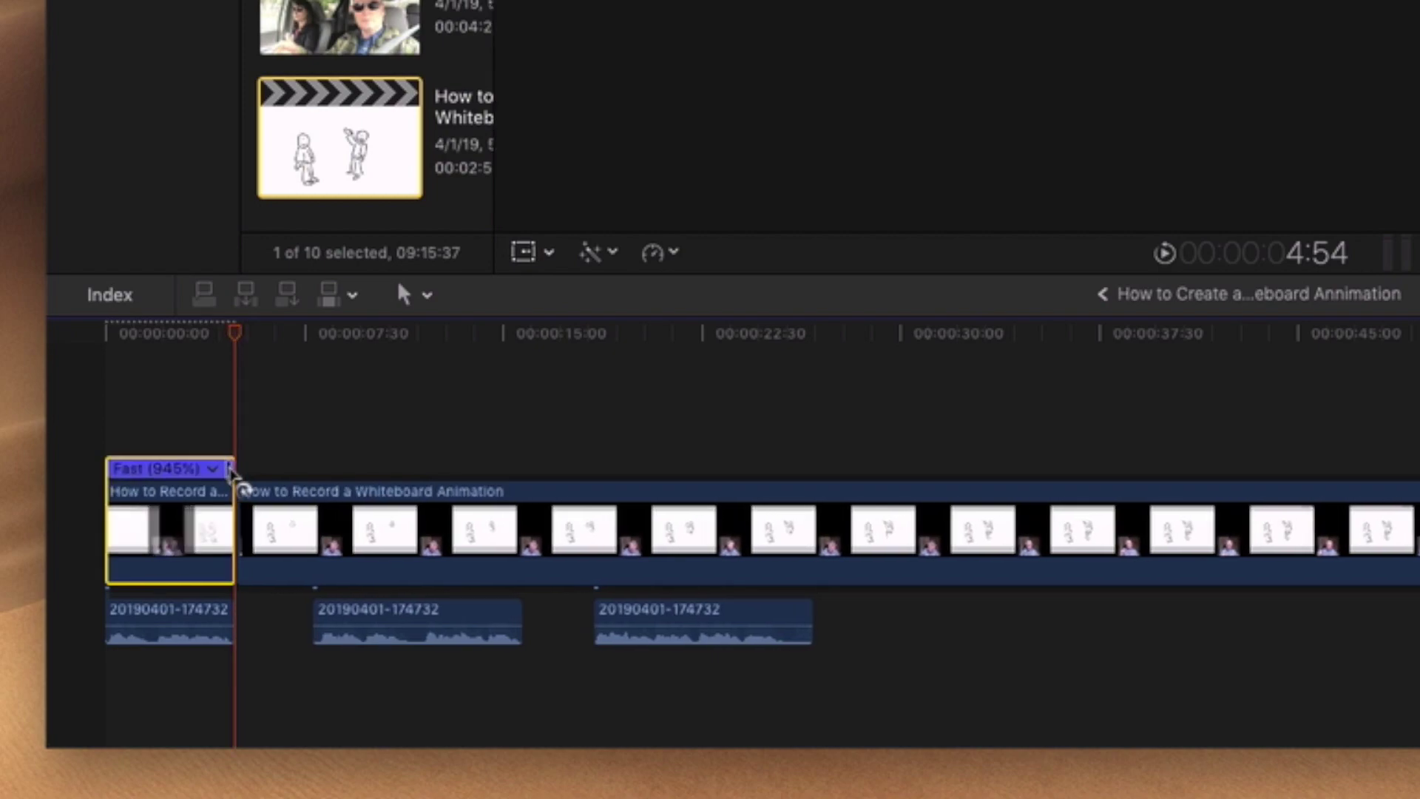
- Play the opening from the beginning to check the first clip against its narration
click(92, 380)
key(Home)
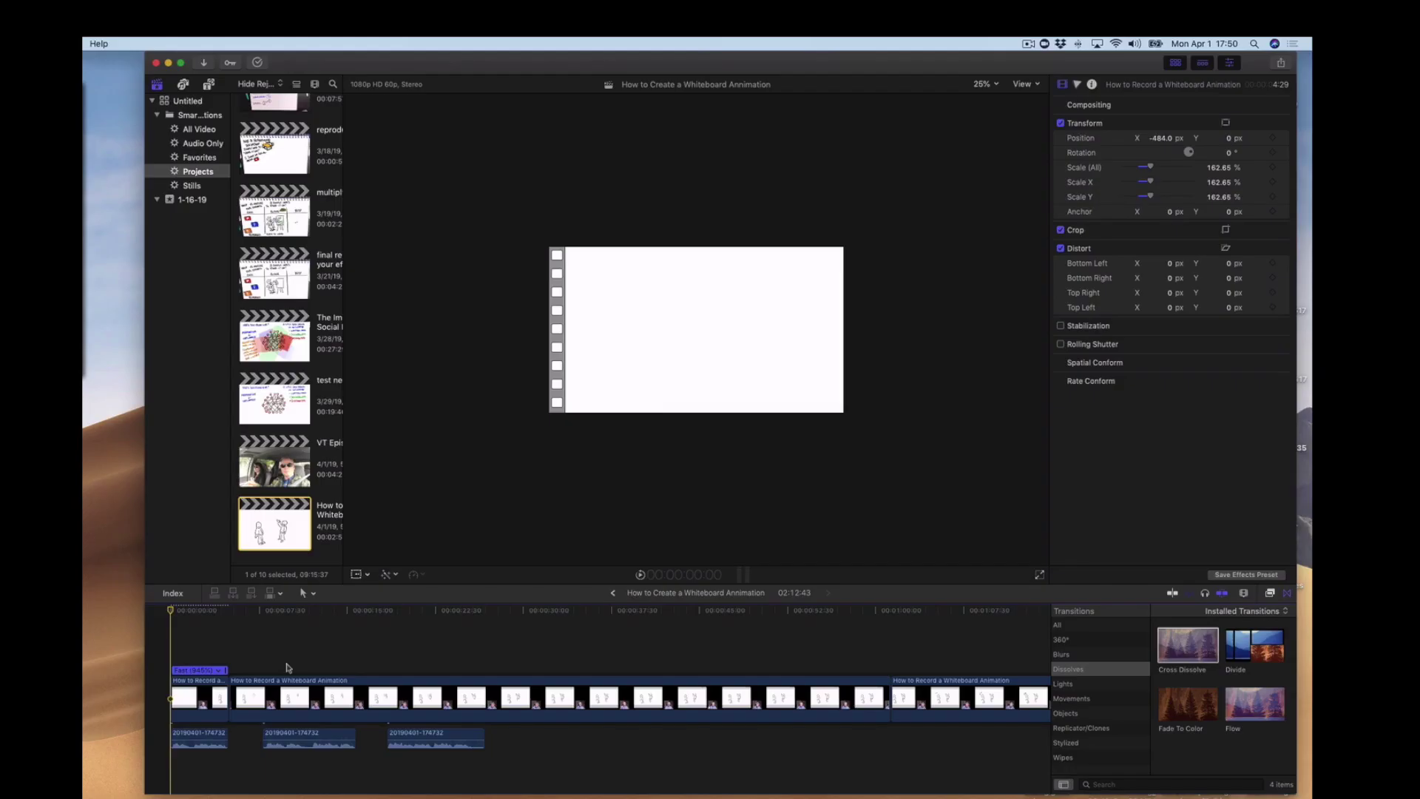
key(space)
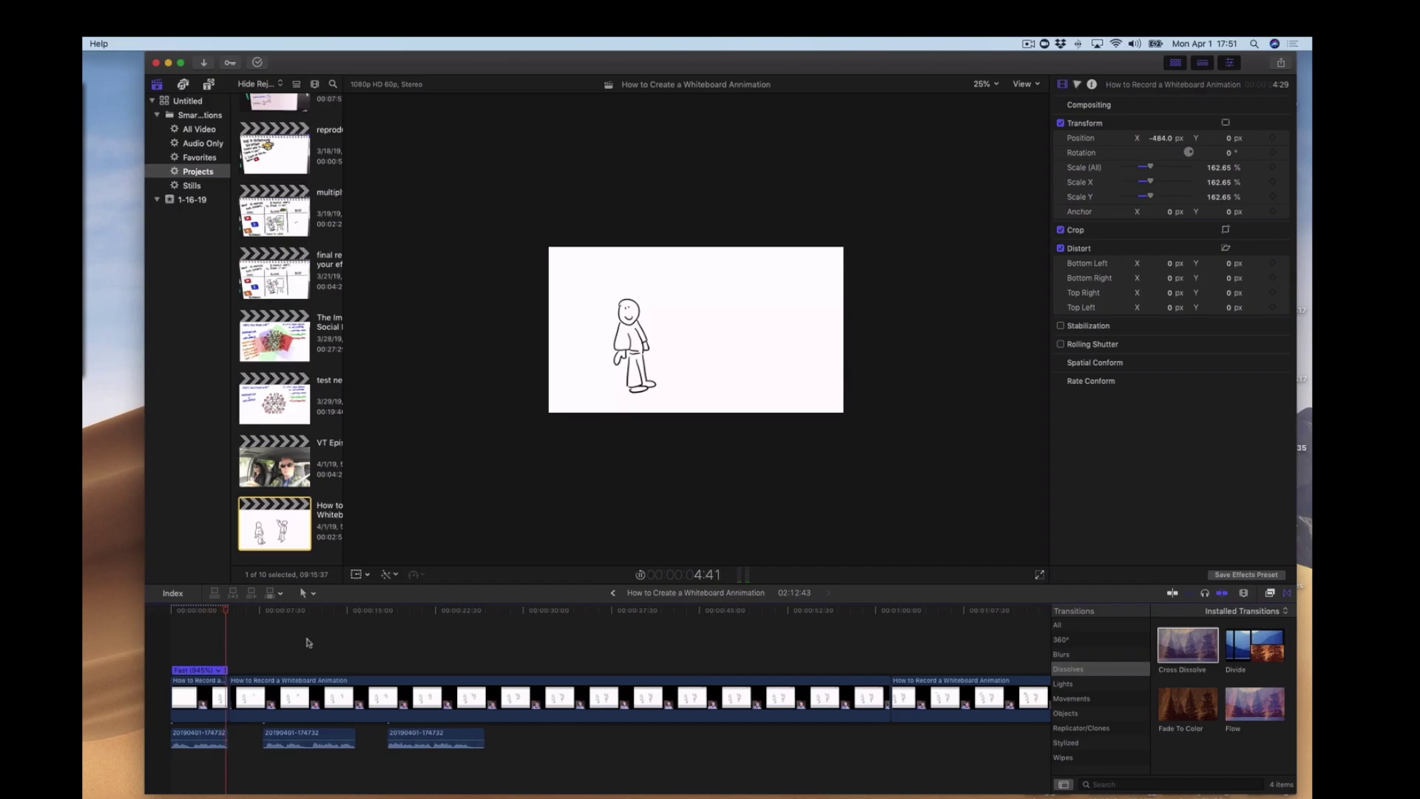
key(space)
- Align the second narration segment with the start of the second video clip and speed that clip up to 709% to match its length
click(303, 734)
drag(303, 735, 268, 734)
click(278, 699)
click(340, 613)
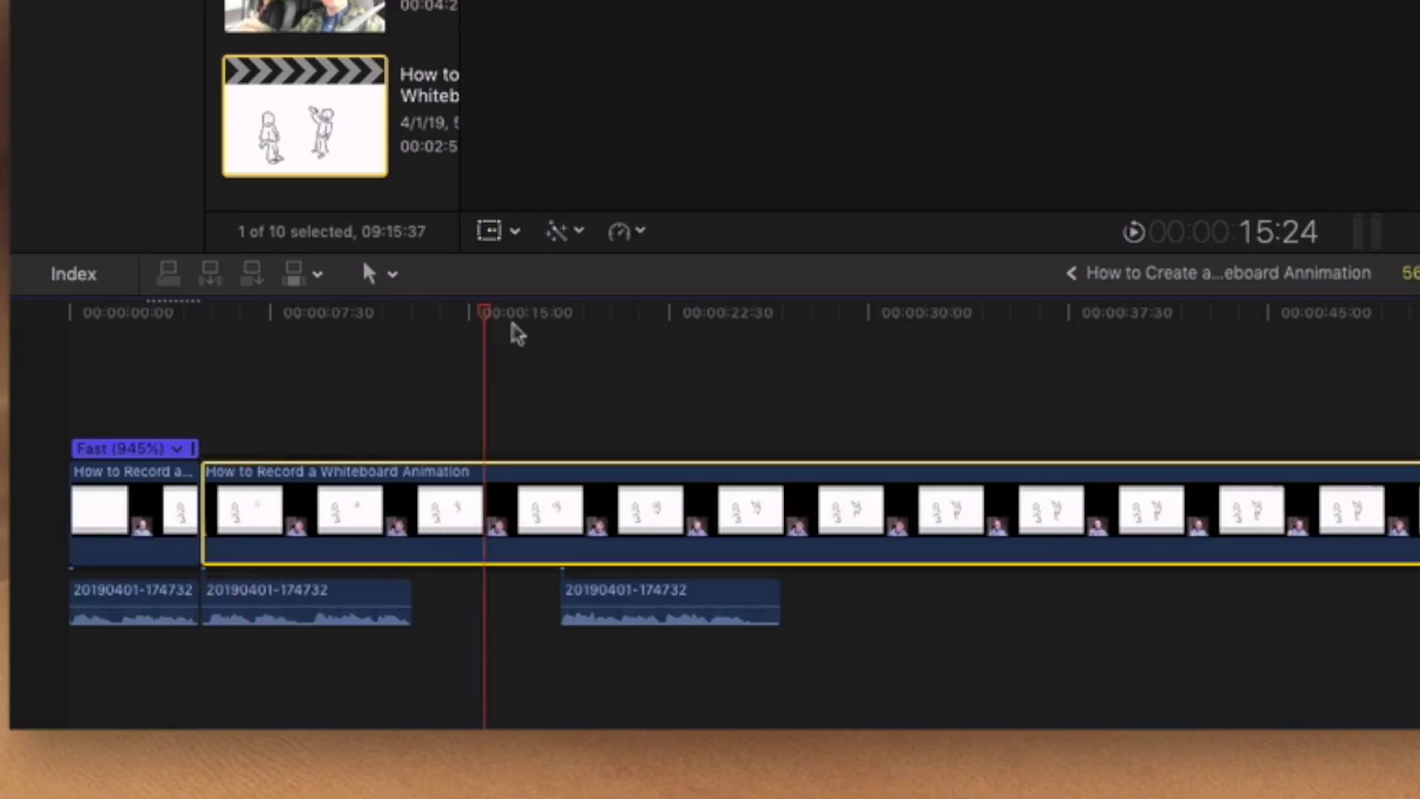
key(ctrl+alt+r)
text(485)
key(Return)
drag(501, 455, 406, 453)
- Speed the second video clip up further to 1400% so the third clip can share the second narration segment
drag(347, 596, 508, 596)
click(710, 521)
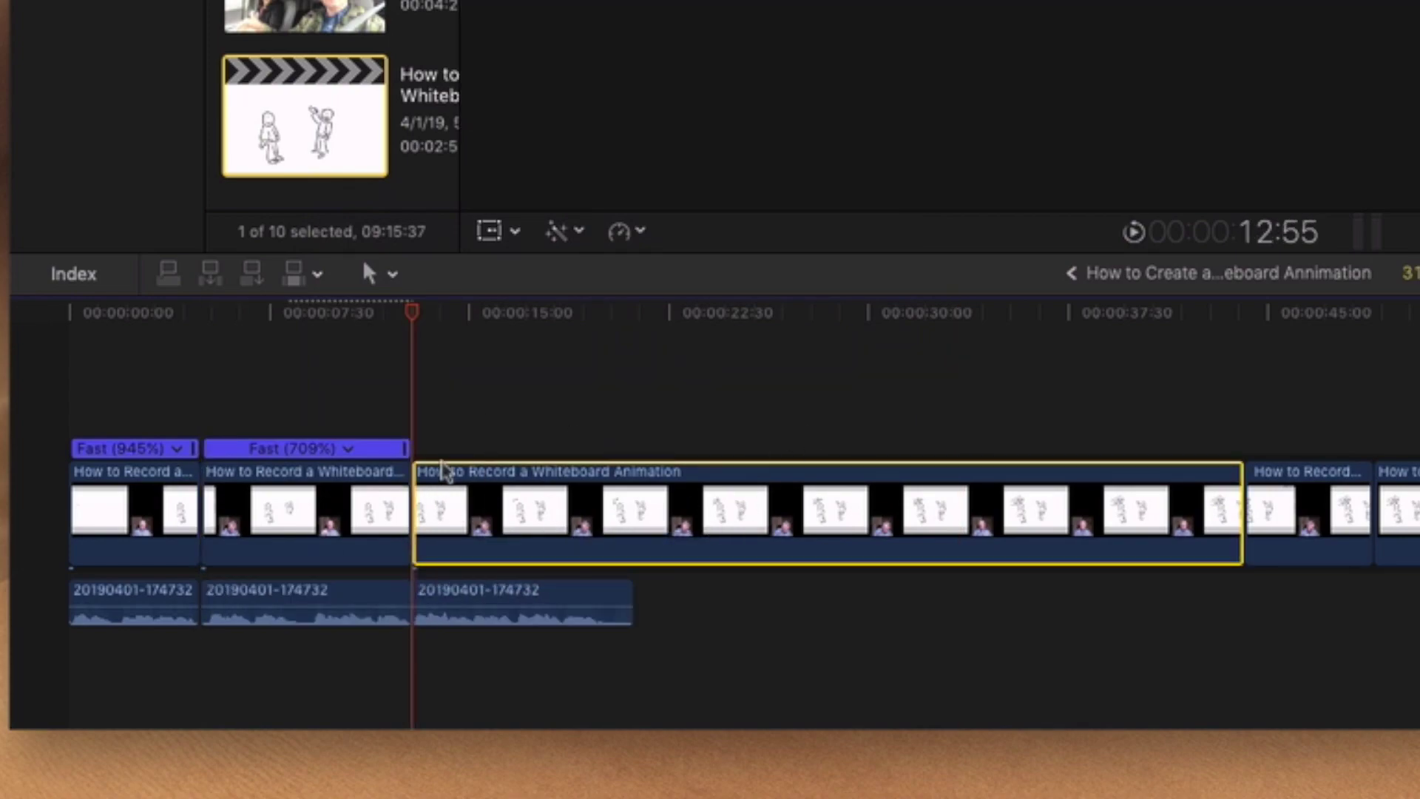
drag(406, 448, 305, 448)
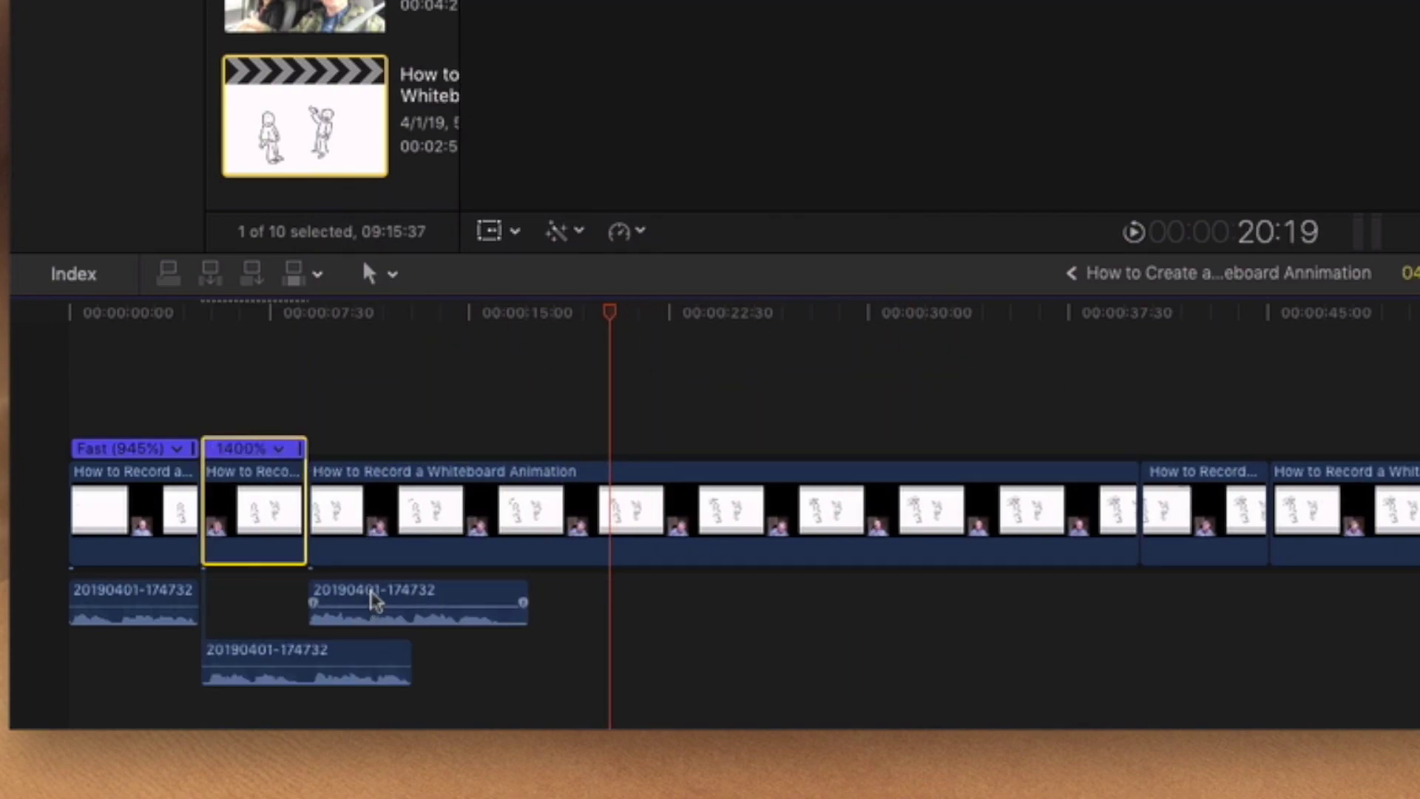
- Speed the third video clip up to 810% so it ends together with the second narration segment
click(1115, 510)
click(620, 231)
click(650, 381)
drag(1131, 448, 409, 448)
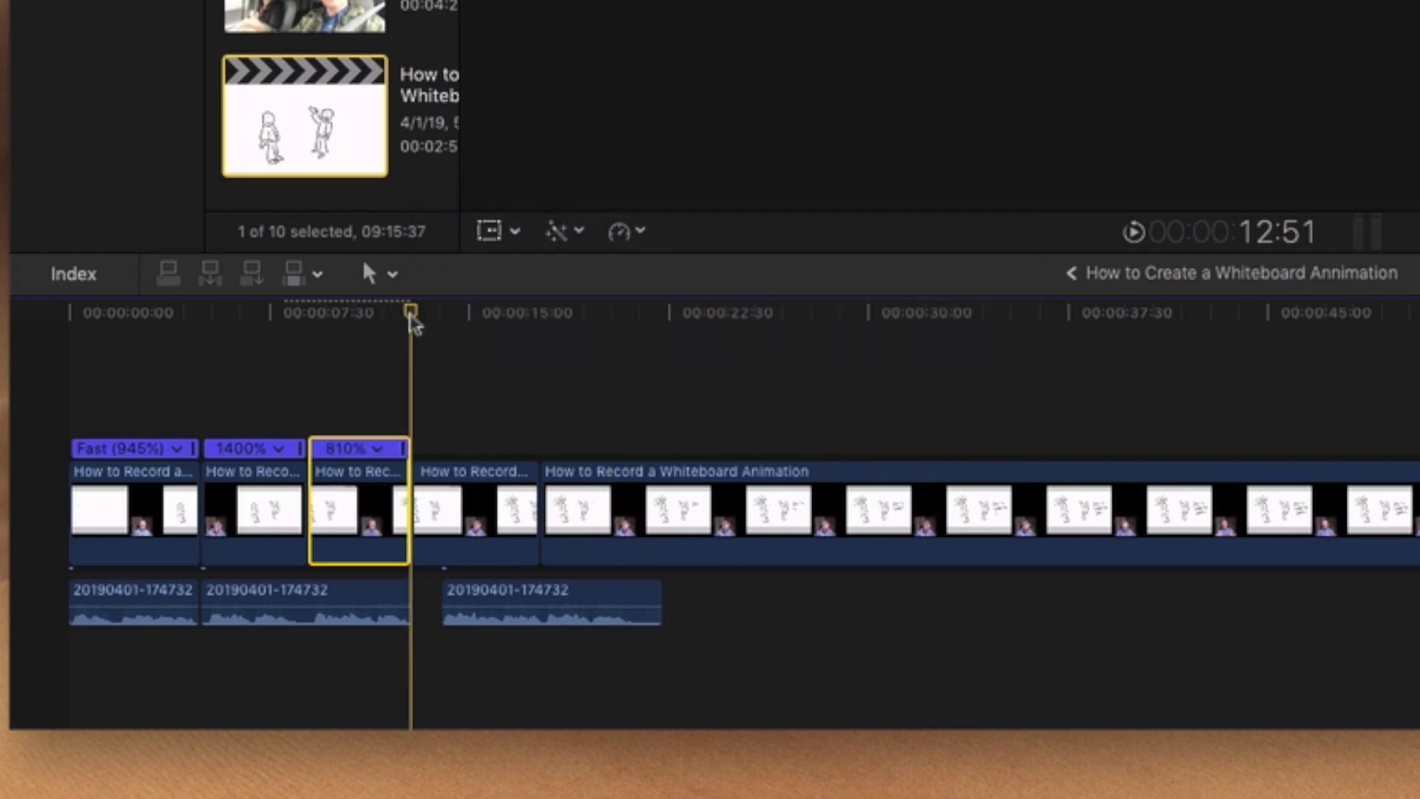
- Delete the short video clip between the third clip and the long last clip
click(481, 518)
key(Delete)
key(ctrl+z)
key(Delete)
- Speed the last video clip up to 422% so it matches the length of the third narration segment
click(513, 532)
click(620, 231)
click(651, 381)
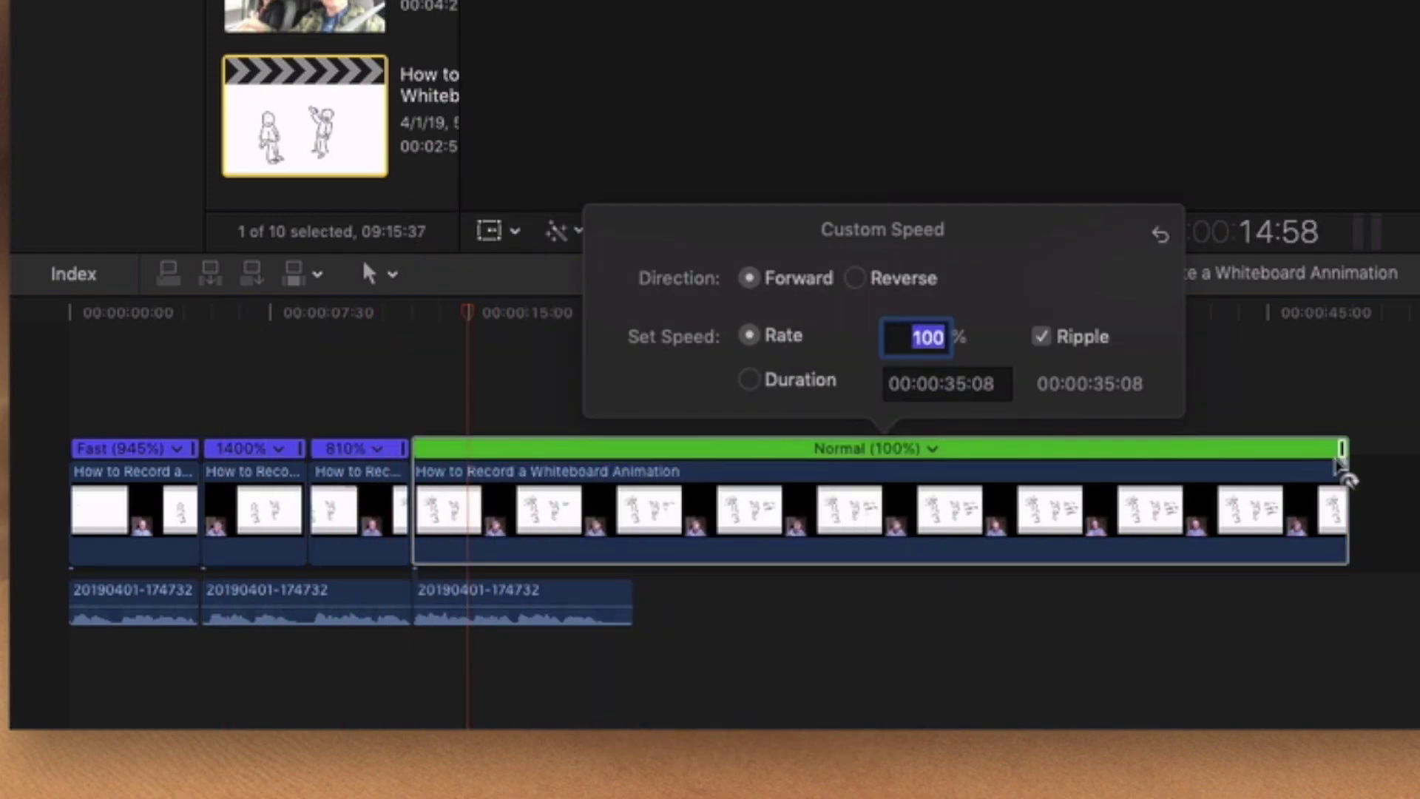
drag(1342, 473, 636, 497)
click(564, 602)
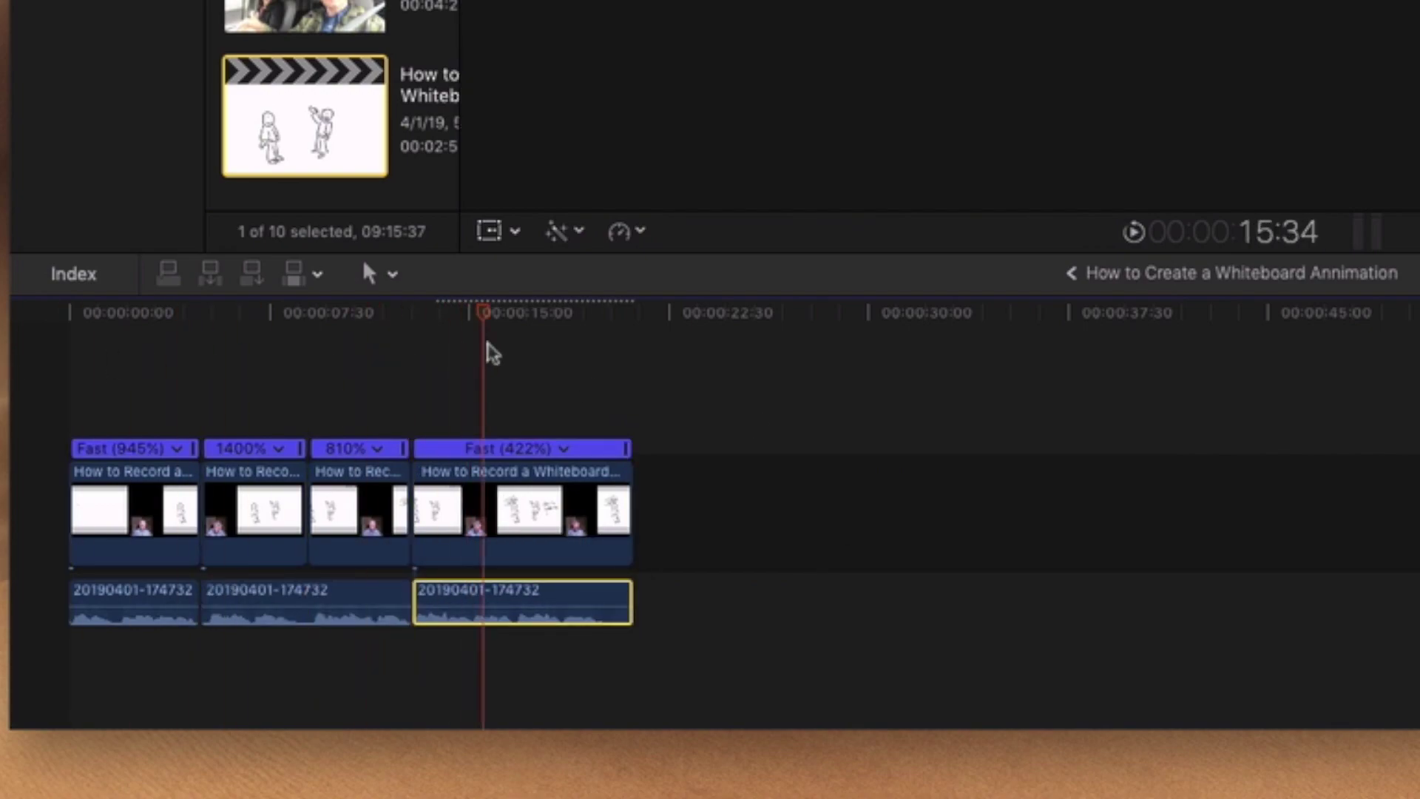
- Play the last section and shorten the final clip to about 487% speed so it ends with the narration near 20:04
key(space)
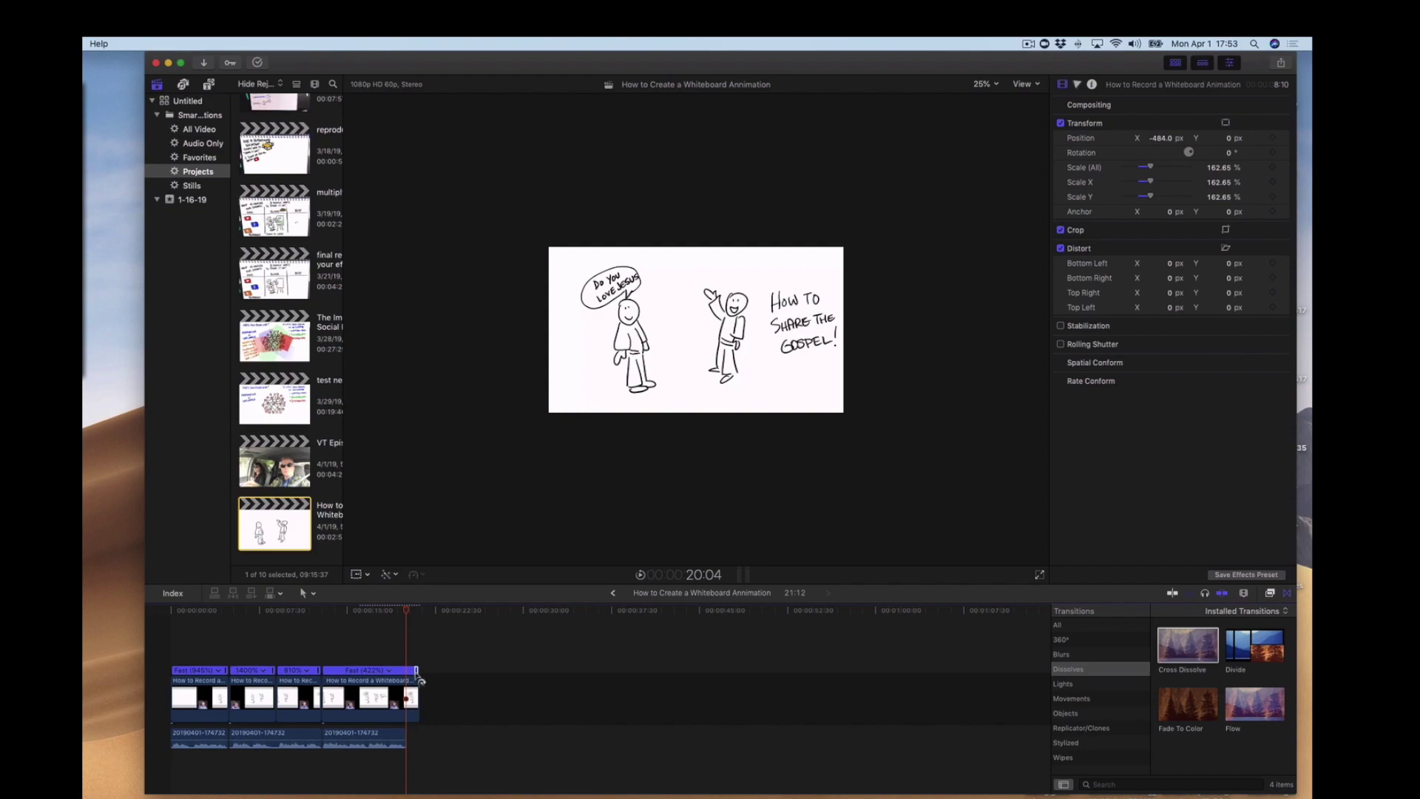
drag(418, 677, 407, 681)
click(352, 737)
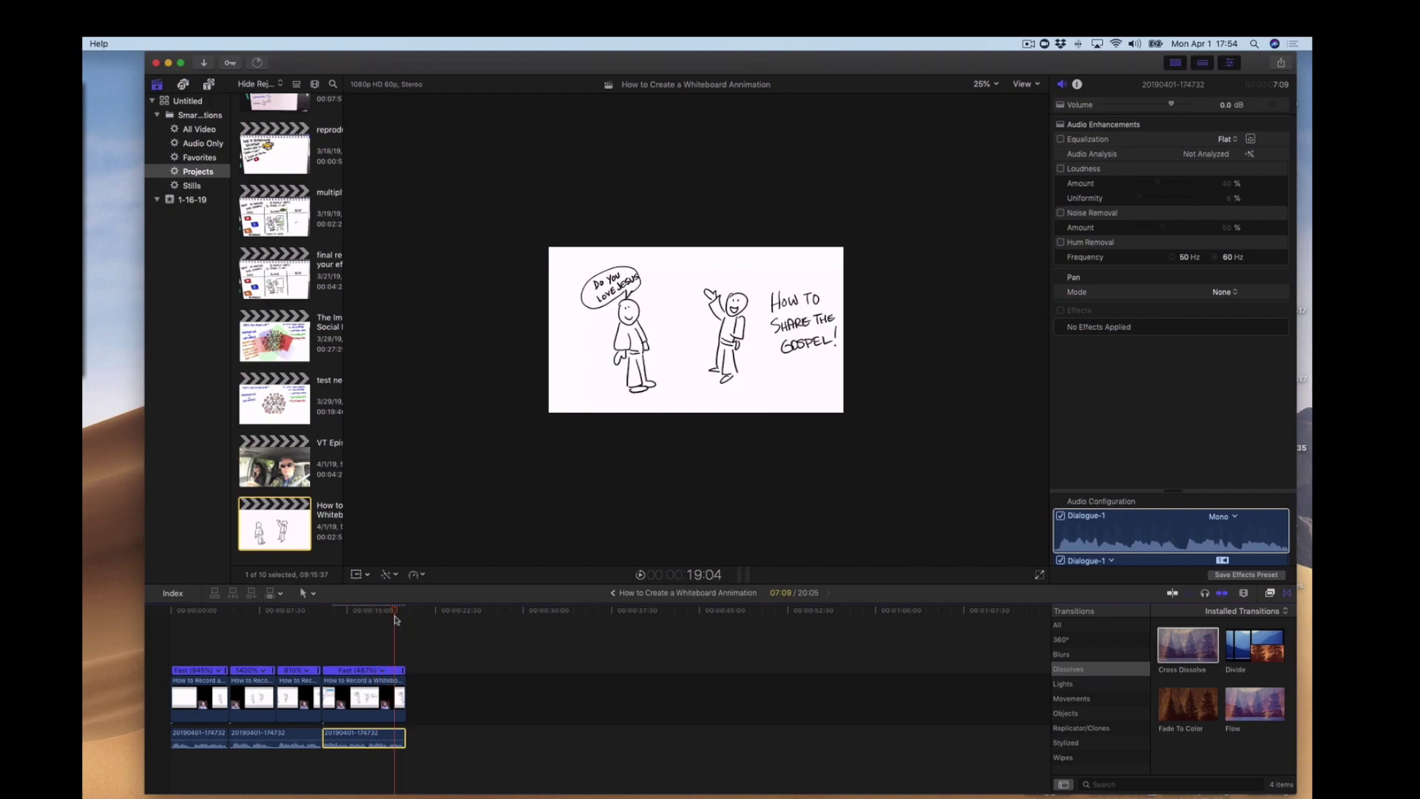
key(space)
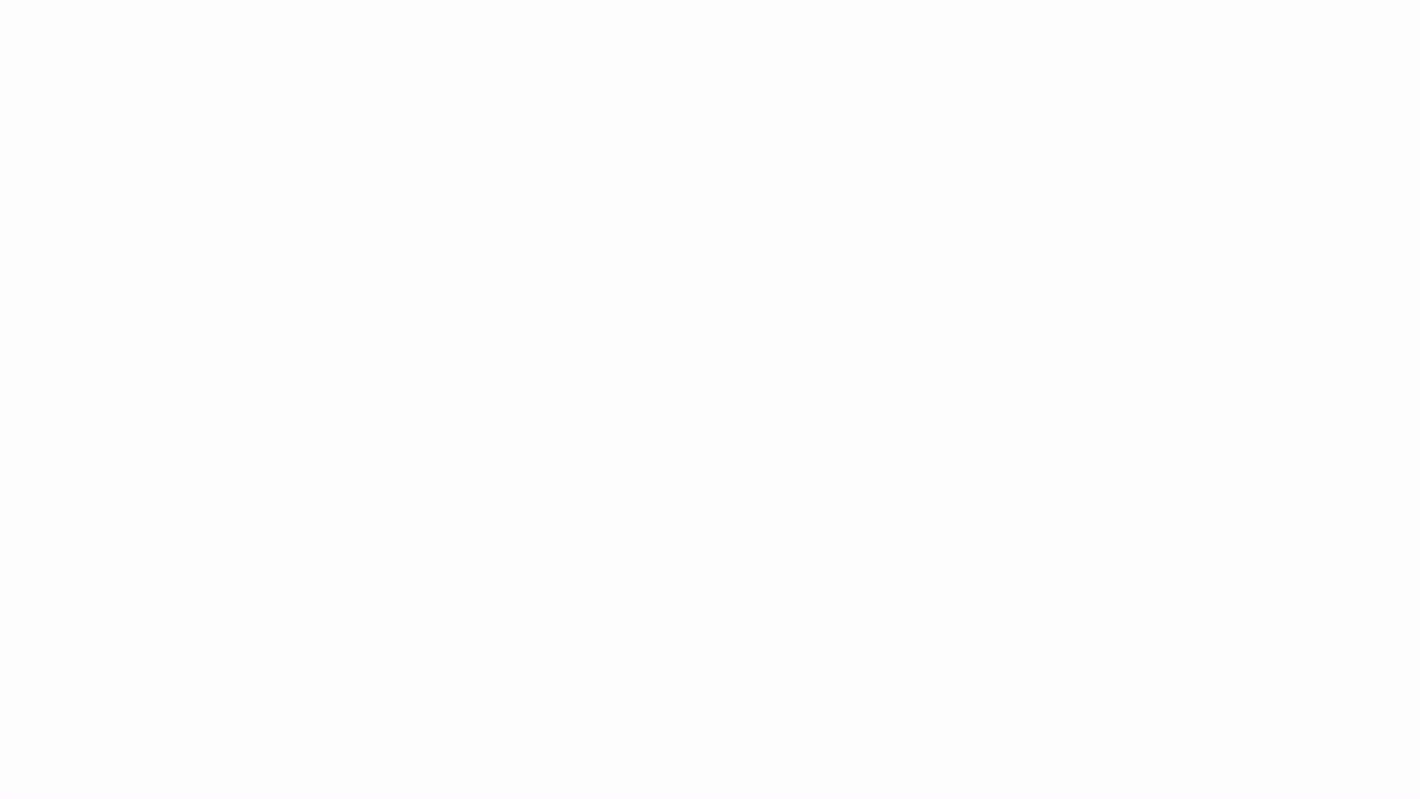